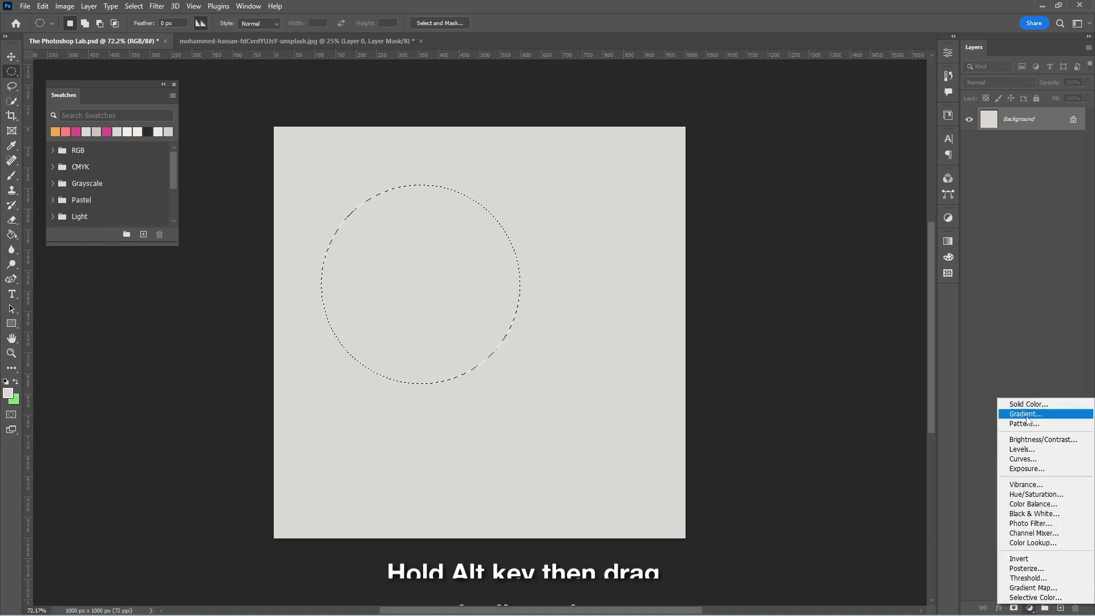
Fill the circular selection with a magenta solid color layer (#d9538d) and duplicate the circle down to its right.
{"action": "left_click", "coordinate": [77, 131]}
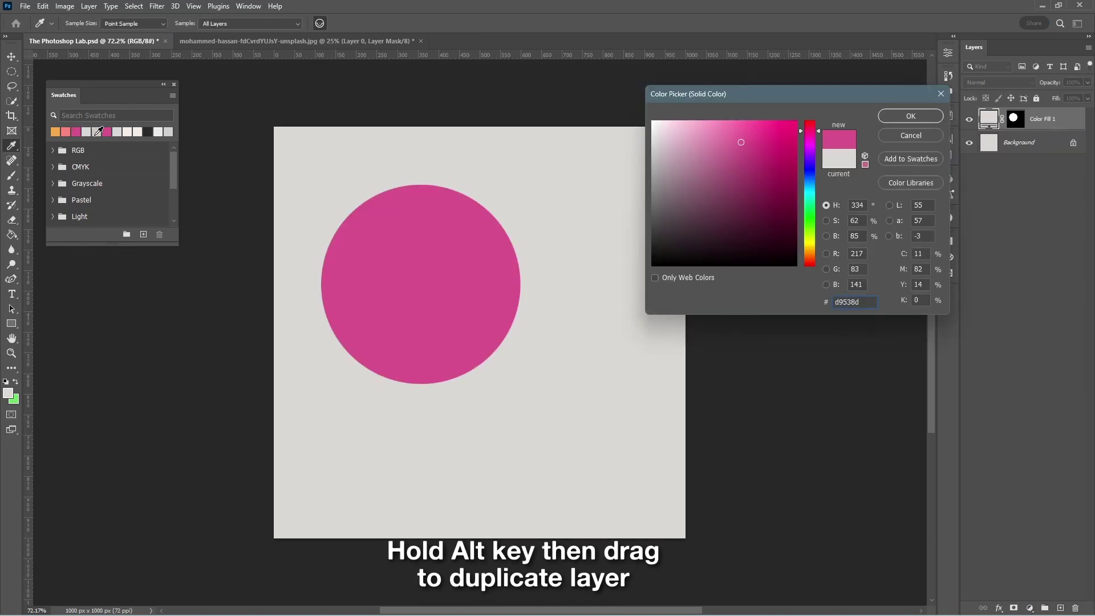
{"action": "key", "text": "Return"}
{"action": "key", "text": "v"}
{"action": "left_click_drag", "start_coordinate": [448, 301], "coordinate": [586, 335]}
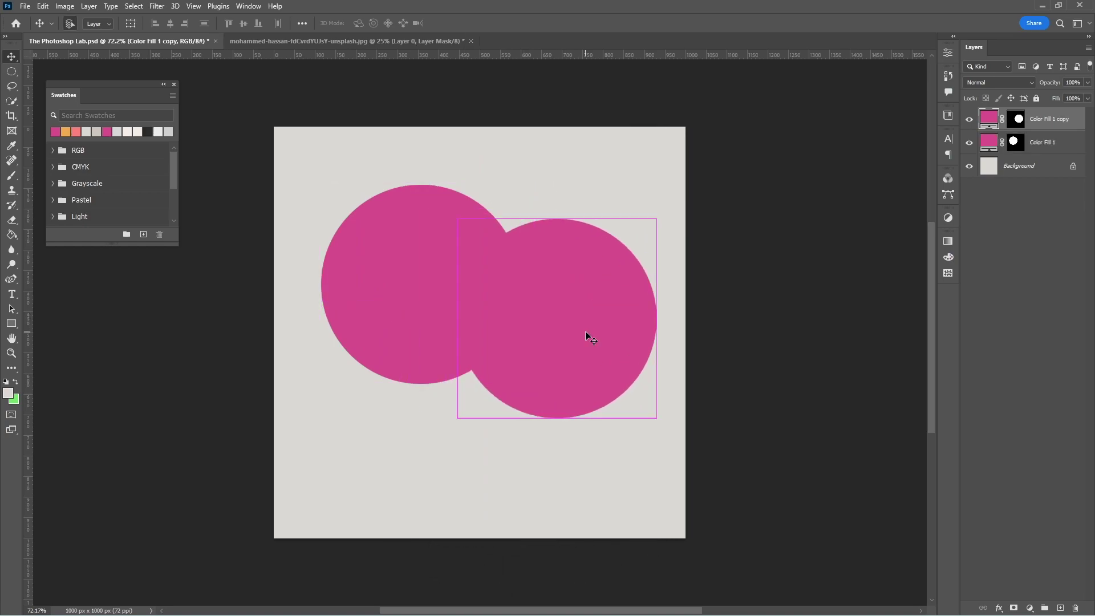
Scale the duplicated circle down around its center so it is smaller than the original.
{"action": "key", "text": "ctrl+t"}
{"action": "left_click_drag", "start_coordinate": [657, 417], "coordinate": [641, 402]}
{"action": "key", "text": "Return"}
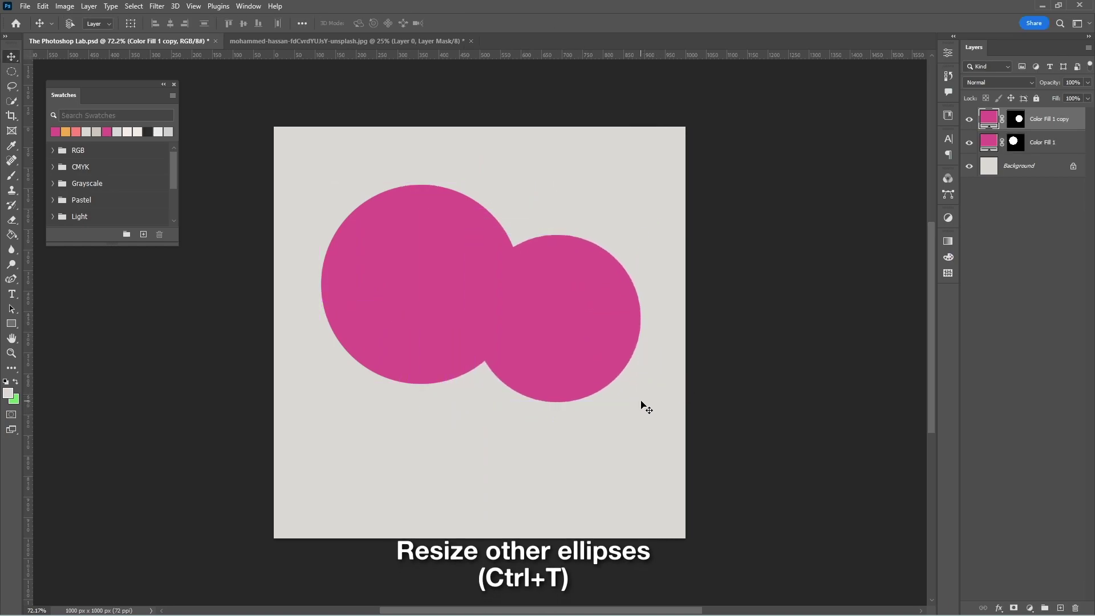
Duplicate the smaller circle below the other two, overlapping both, and enlarge the copy to about 110%.
{"action": "left_click_drag", "start_coordinate": [605, 340], "coordinate": [508, 436]}
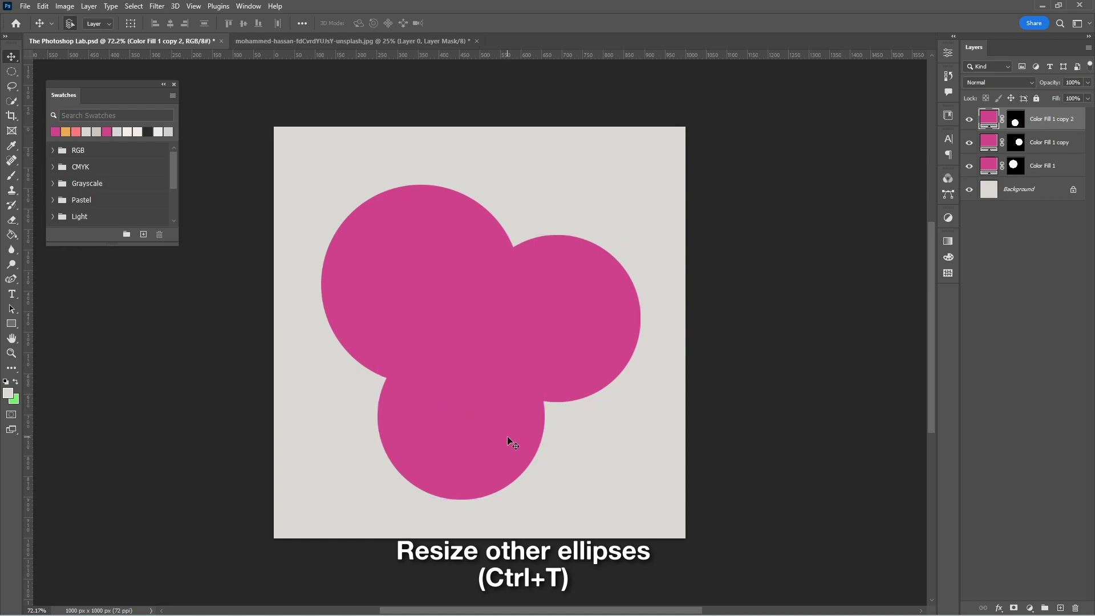
{"action": "key", "text": "ctrl+t"}
{"action": "left_click_drag", "start_coordinate": [545, 497], "coordinate": [556, 505]}
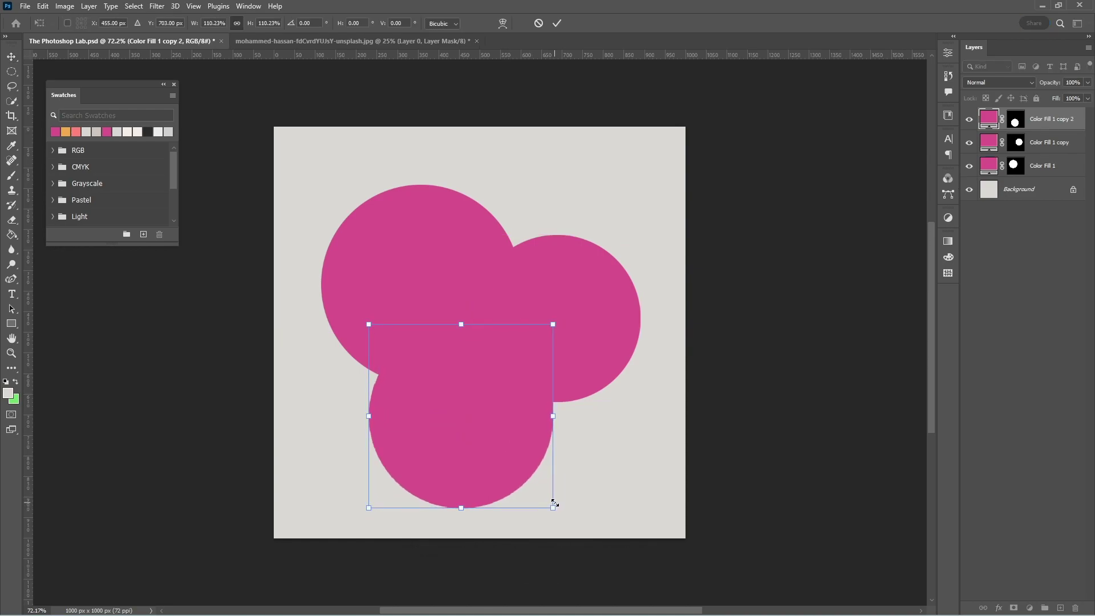
{"action": "key", "text": "Return"}
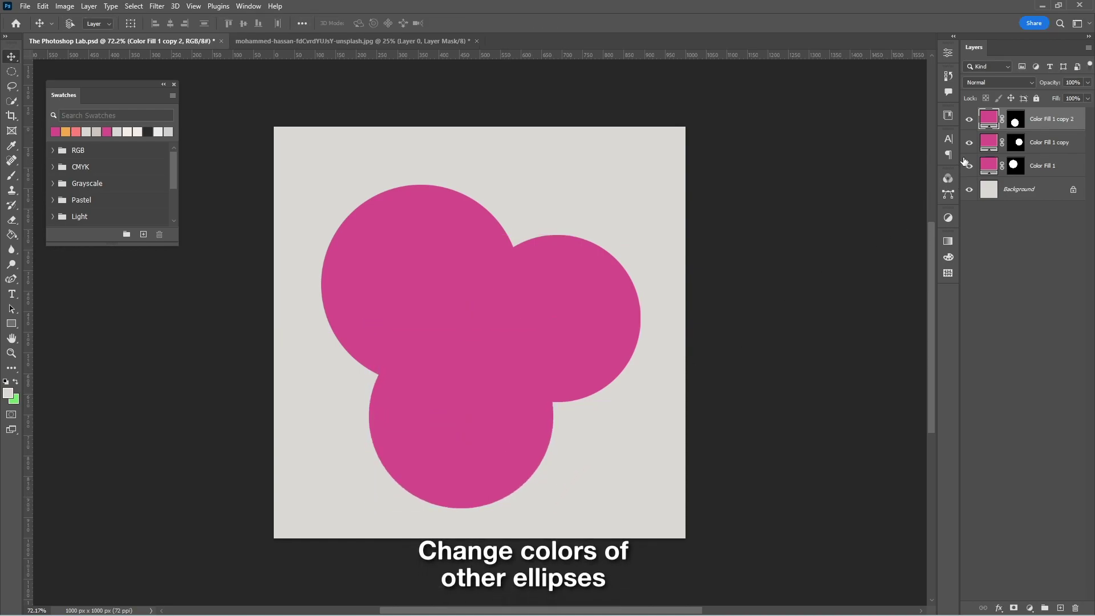
Recolor the lower circle's fill layer to coral (#ff857c).
{"action": "double_click", "coordinate": [988, 119]}
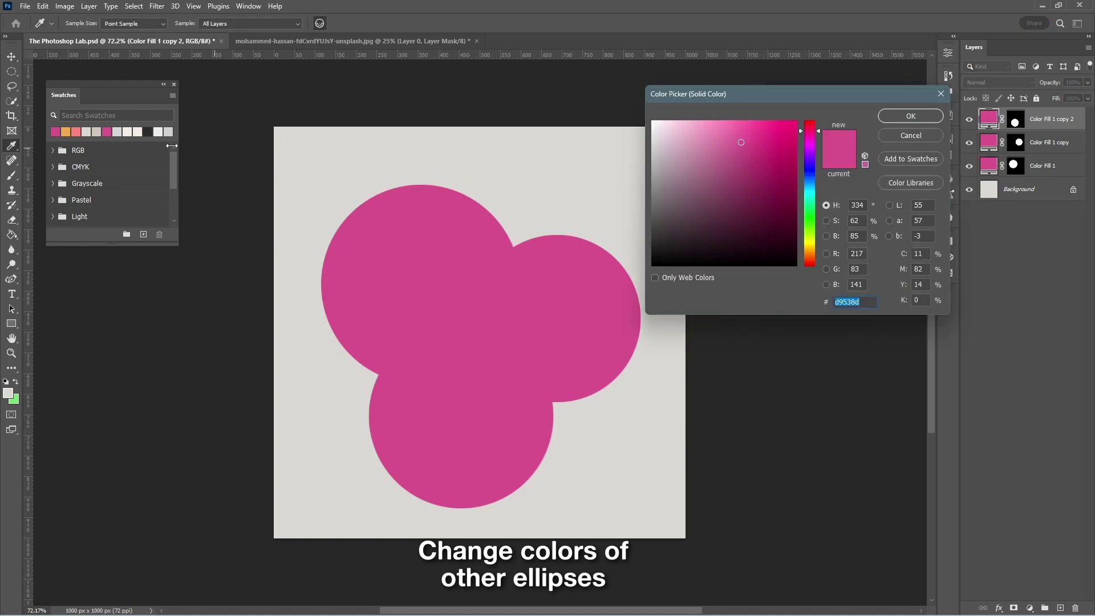
{"action": "left_click", "coordinate": [77, 130]}
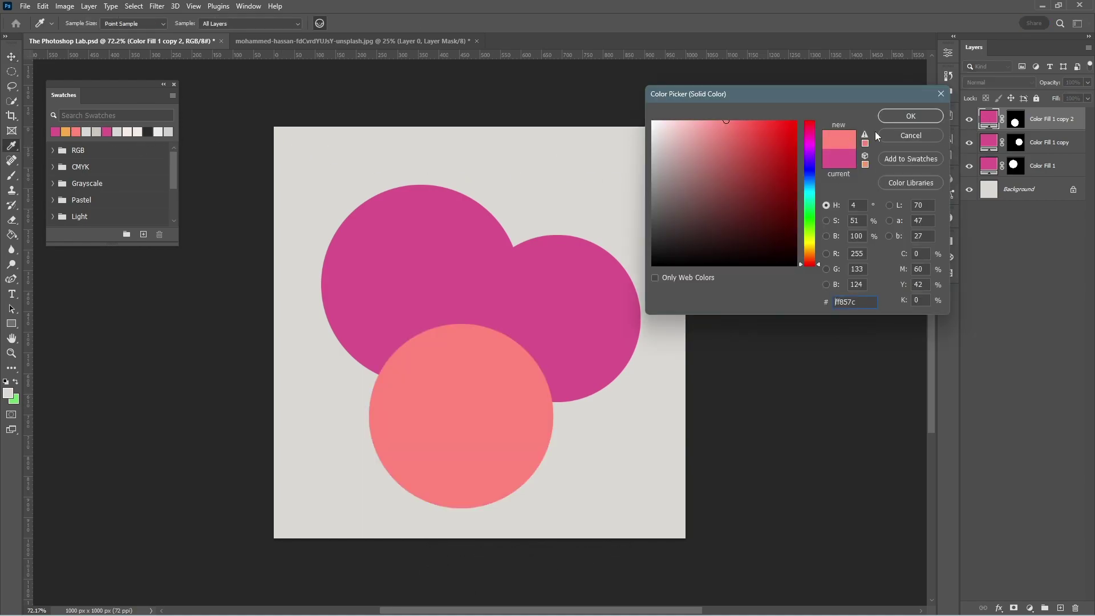
{"action": "left_click", "coordinate": [911, 117]}
Recolor the right circle's fill layer to orange (#f3aa4e).
{"action": "left_click", "coordinate": [599, 297]}
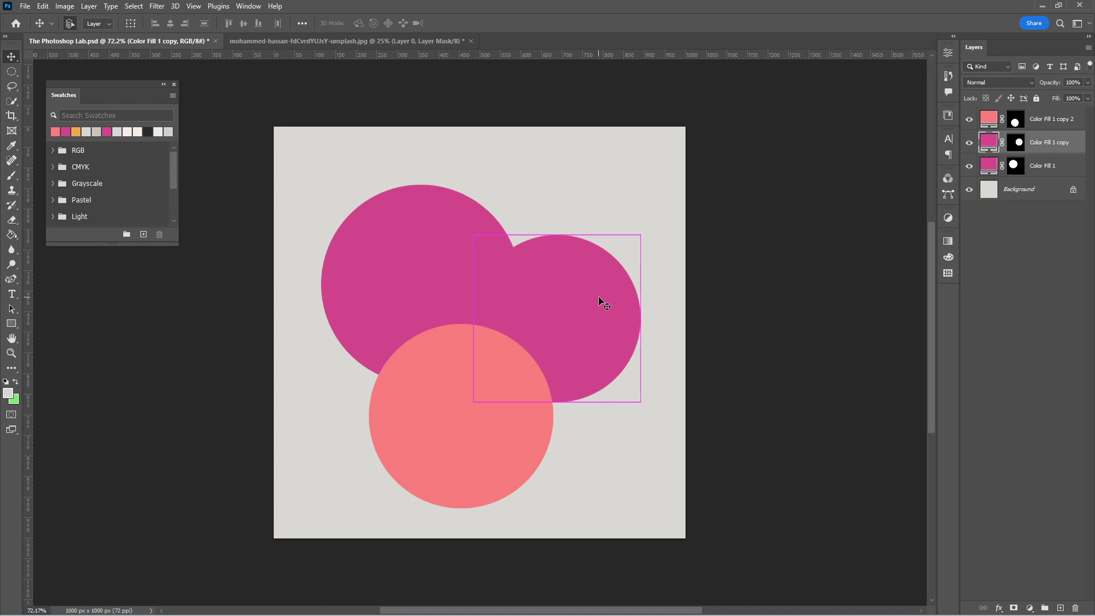
{"action": "double_click", "coordinate": [990, 142]}
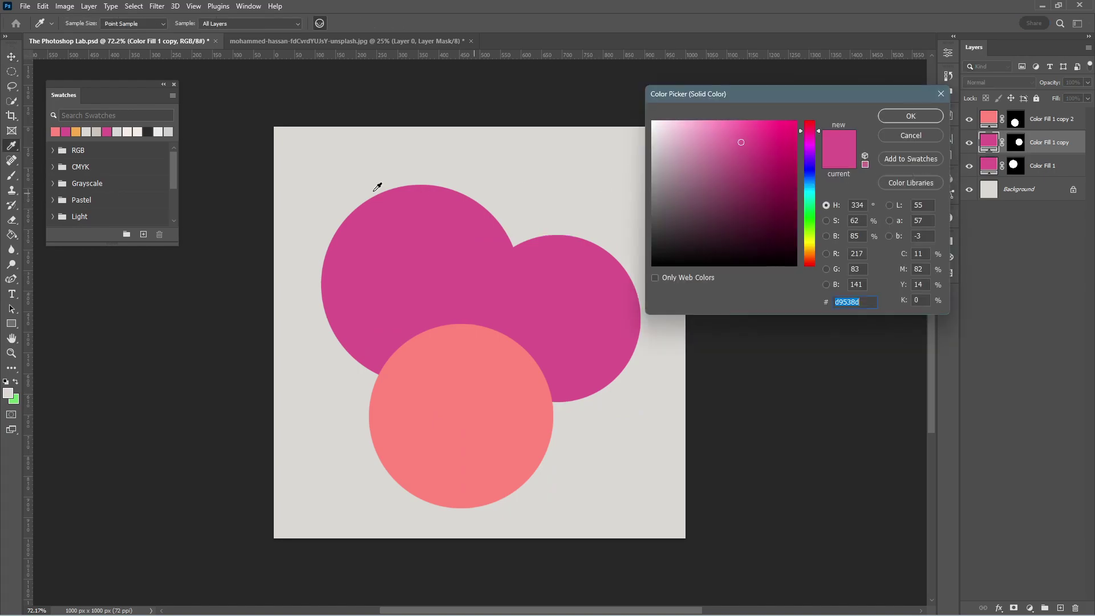
{"action": "left_click", "coordinate": [79, 130]}
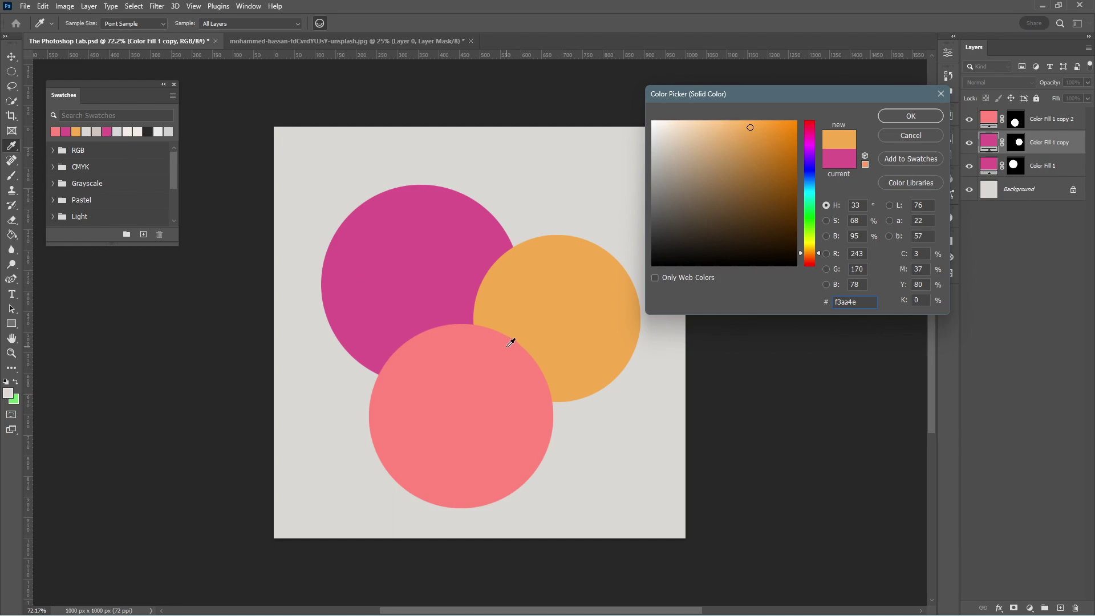
{"action": "key", "text": "Return"}
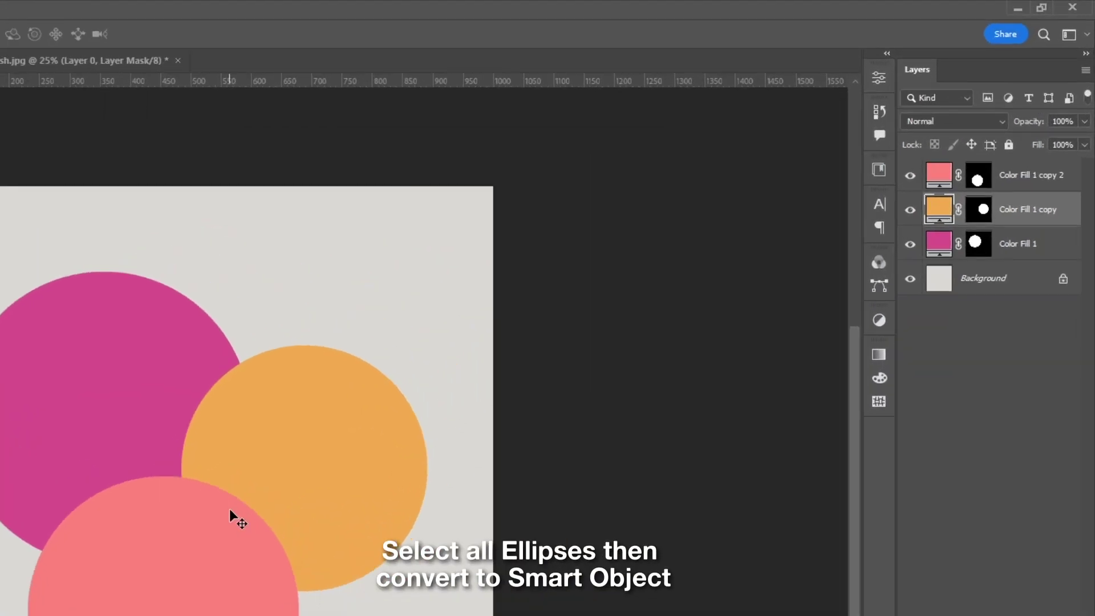
Convert the three circle fill layers together into one Smart Object.
{"action": "left_click", "coordinate": [1050, 251]}
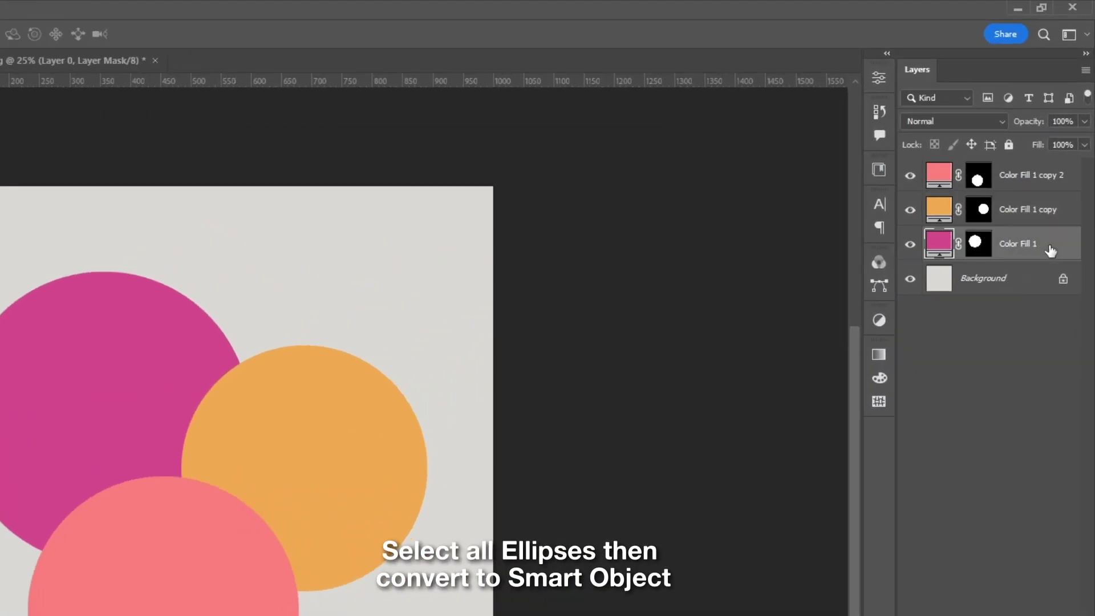
{"action": "left_click", "coordinate": [1033, 192], "text": "shift"}
{"action": "right_click", "coordinate": [1032, 179]}
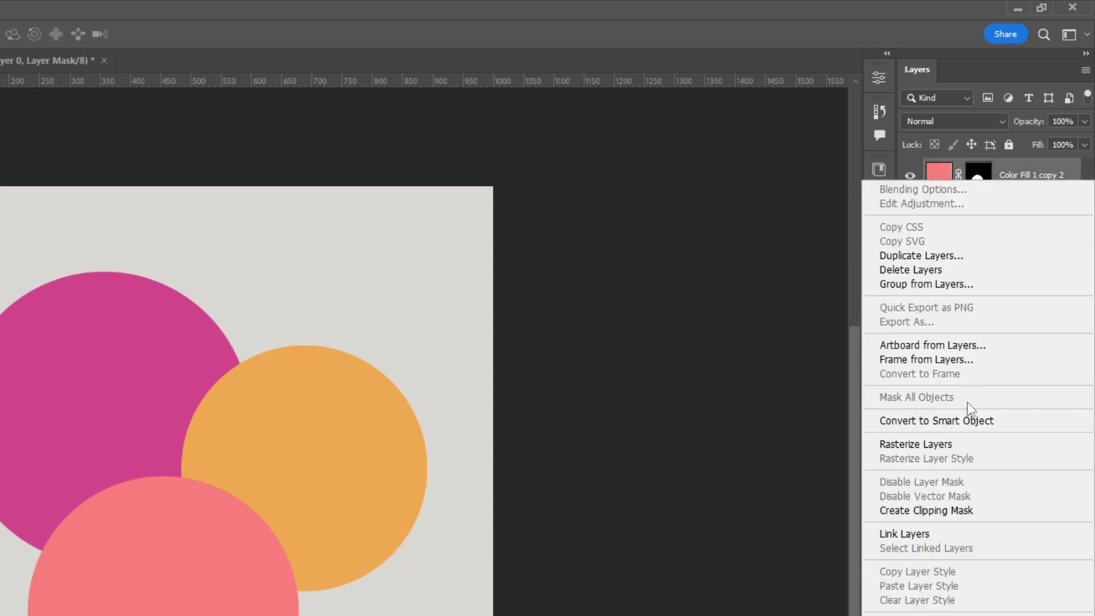
{"action": "left_click", "coordinate": [960, 420]}
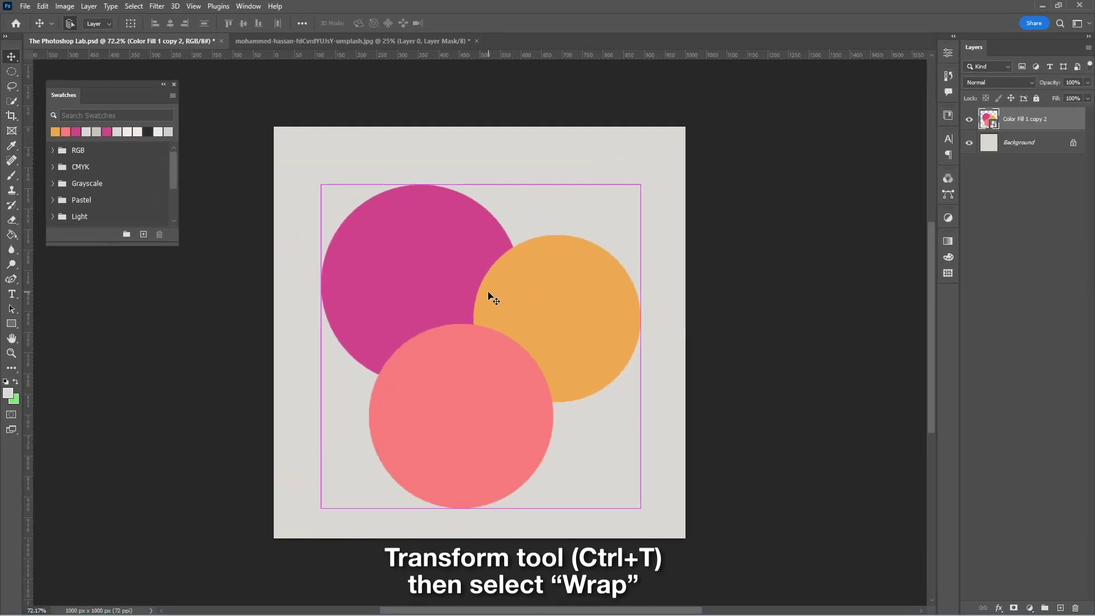
Warp the circles Smart Object so its left edge and middle curve inward toward the right.
{"action": "key", "text": "ctrl+t"}
{"action": "right_click", "coordinate": [494, 279]}
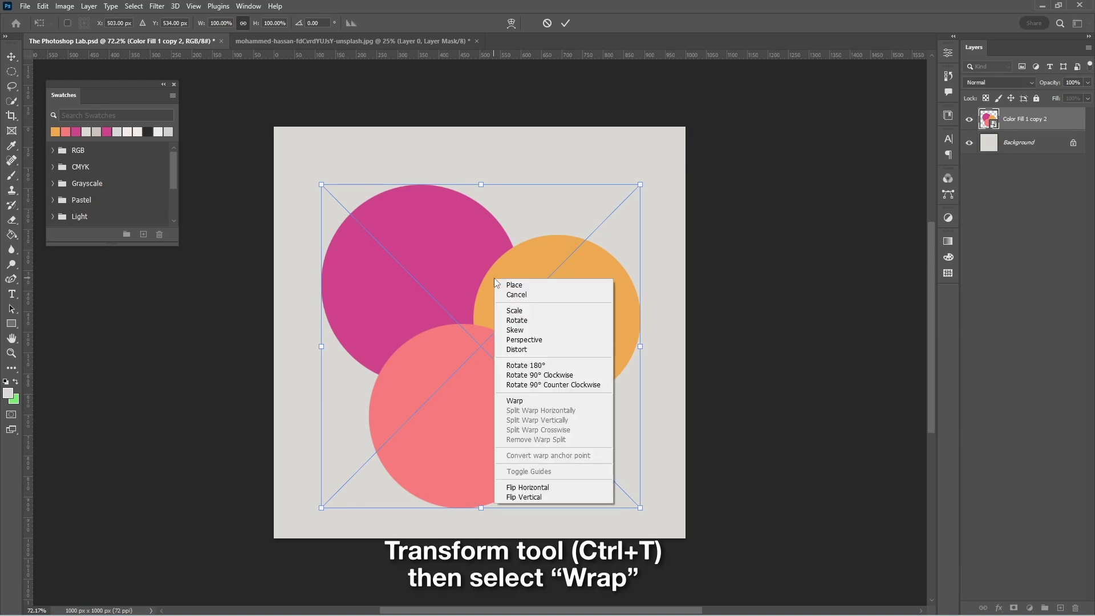
{"action": "left_click", "coordinate": [514, 400]}
{"action": "left_click_drag", "start_coordinate": [336, 352], "coordinate": [409, 343]}
{"action": "left_click_drag", "start_coordinate": [518, 341], "coordinate": [542, 341]}
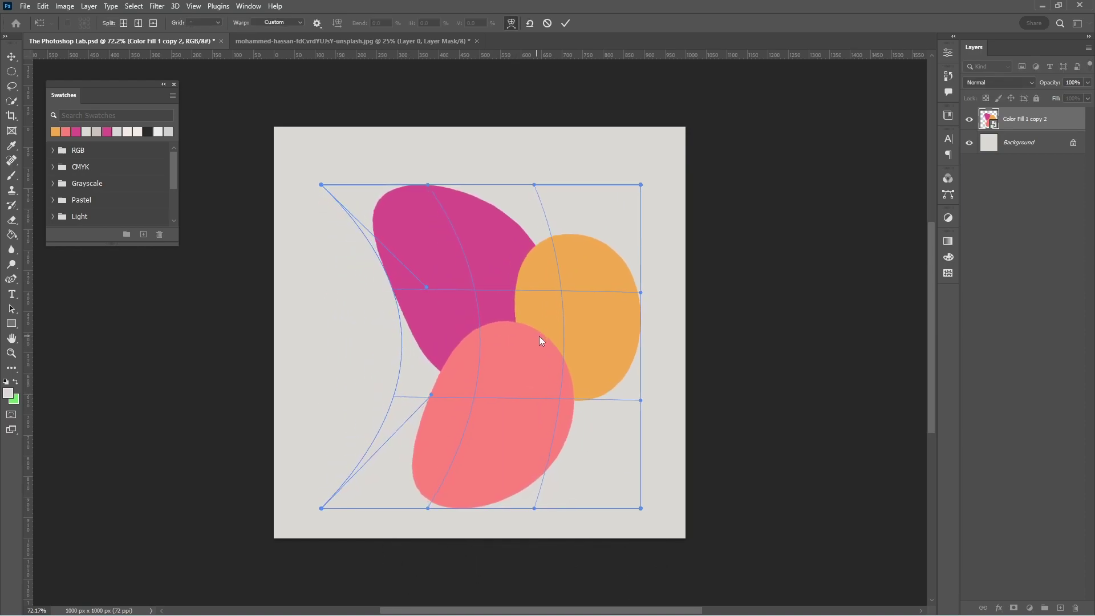
{"action": "left_click_drag", "start_coordinate": [430, 344], "coordinate": [461, 339]}
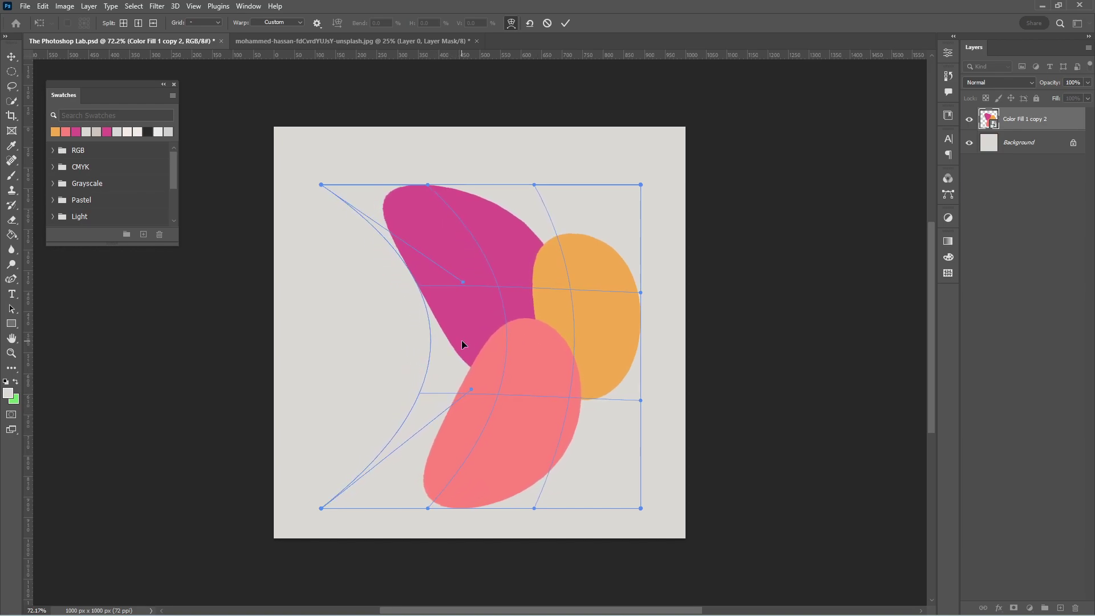
{"action": "key", "text": "Return"}
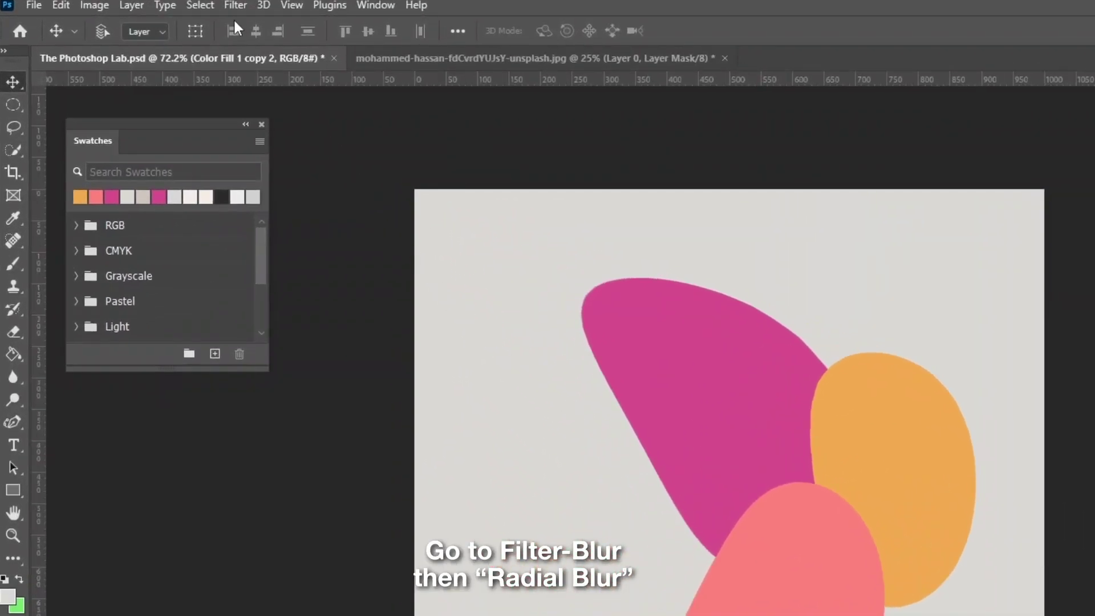
Apply a Radial Blur to the Smart Object with amount 65, Spin method and Good quality.
{"action": "left_click", "coordinate": [235, 6]}
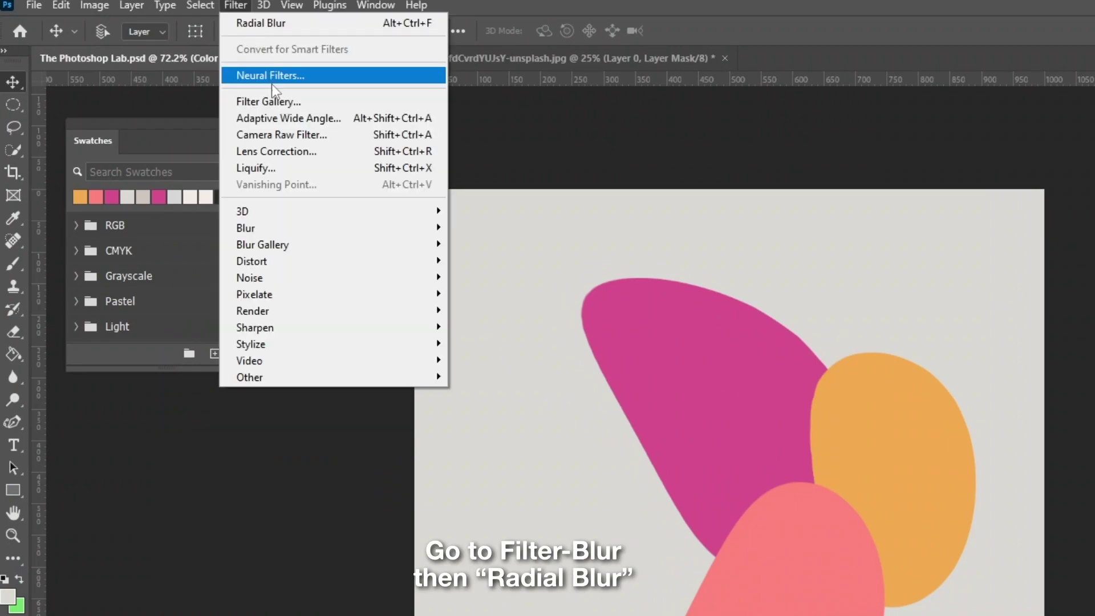
{"action": "mouse_move", "coordinate": [330, 231]}
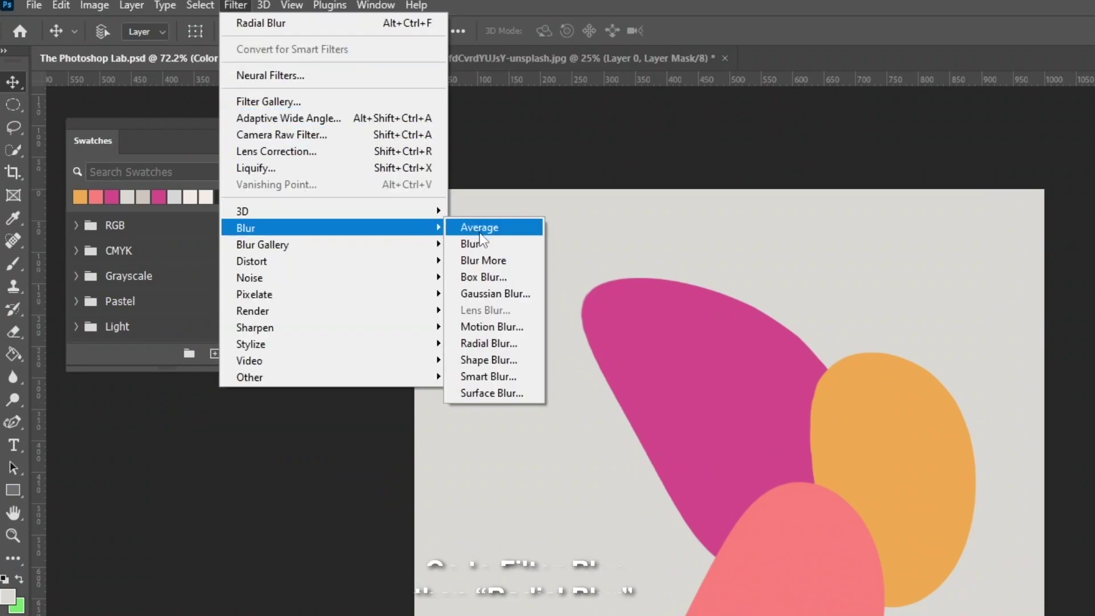
{"action": "left_click", "coordinate": [504, 343]}
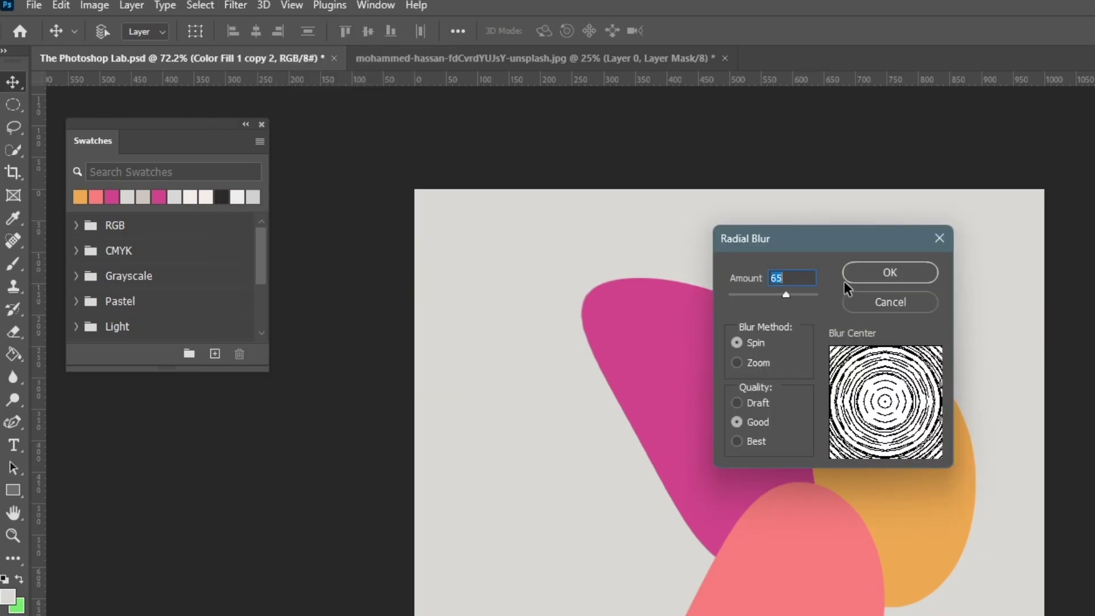
{"action": "left_click", "coordinate": [901, 272]}
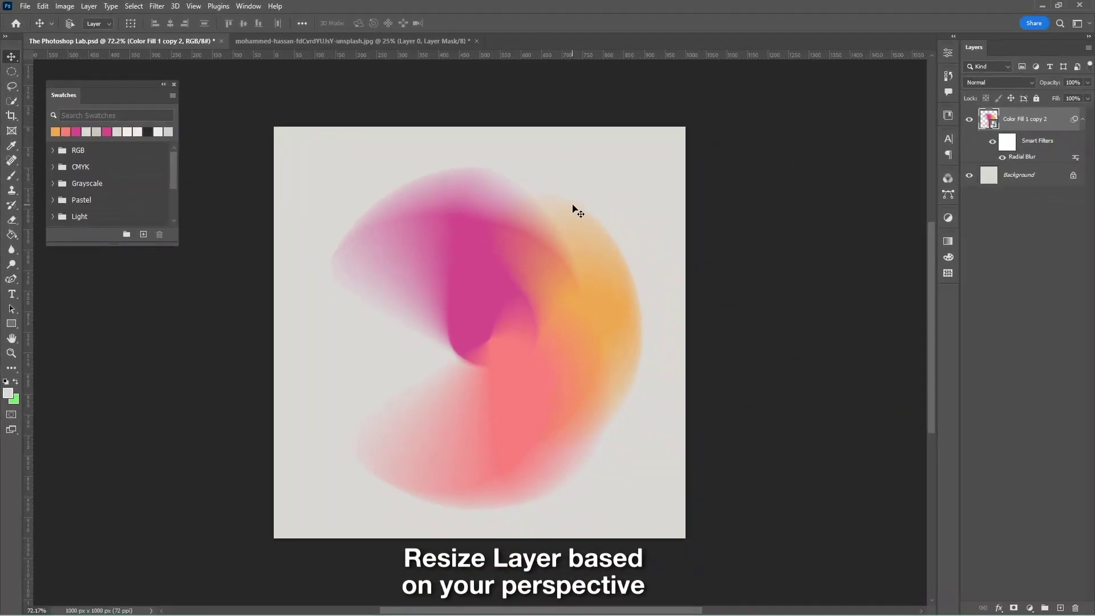
Enlarge and reposition the blurred Smart Object until its colors cover almost the whole canvas.
{"action": "key", "text": "ctrl+t"}
{"action": "left_click_drag", "start_coordinate": [641, 346], "coordinate": [753, 342]}
{"action": "key", "text": "Return"}
{"action": "left_click_drag", "start_coordinate": [657, 320], "coordinate": [572, 240]}
{"action": "key", "text": "ctrl+t"}
{"action": "key", "text": "Return"}
{"action": "key", "text": "Return"}
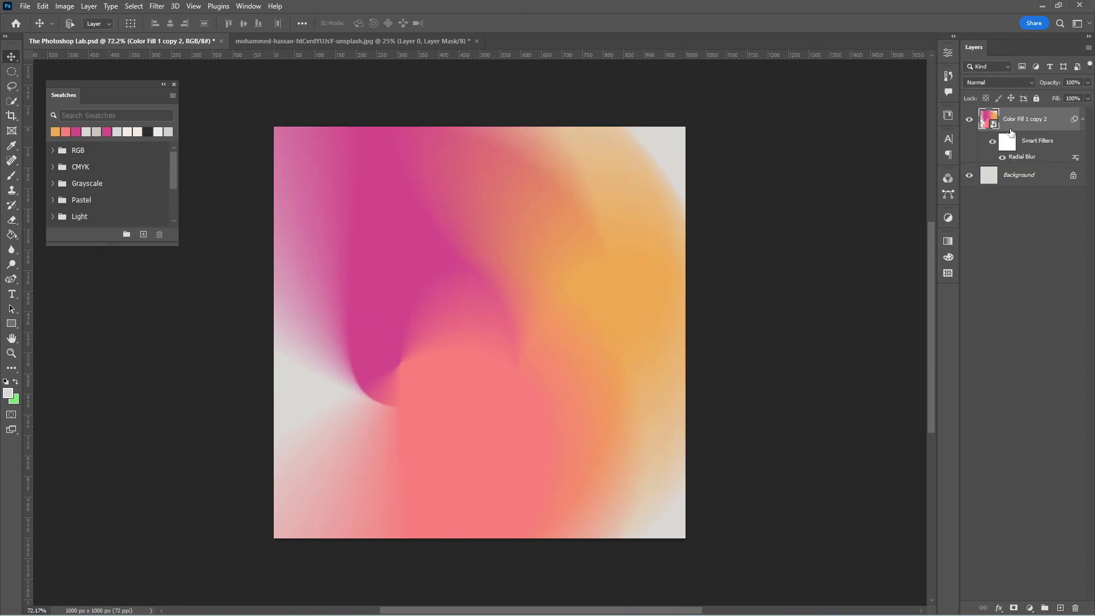
Rename the blurred layer to "Mesh Background" and lock its position.
{"action": "double_click", "coordinate": [1030, 118]}
{"action": "type", "text": "Mesh Background"}
{"action": "left_click", "coordinate": [1011, 98]}
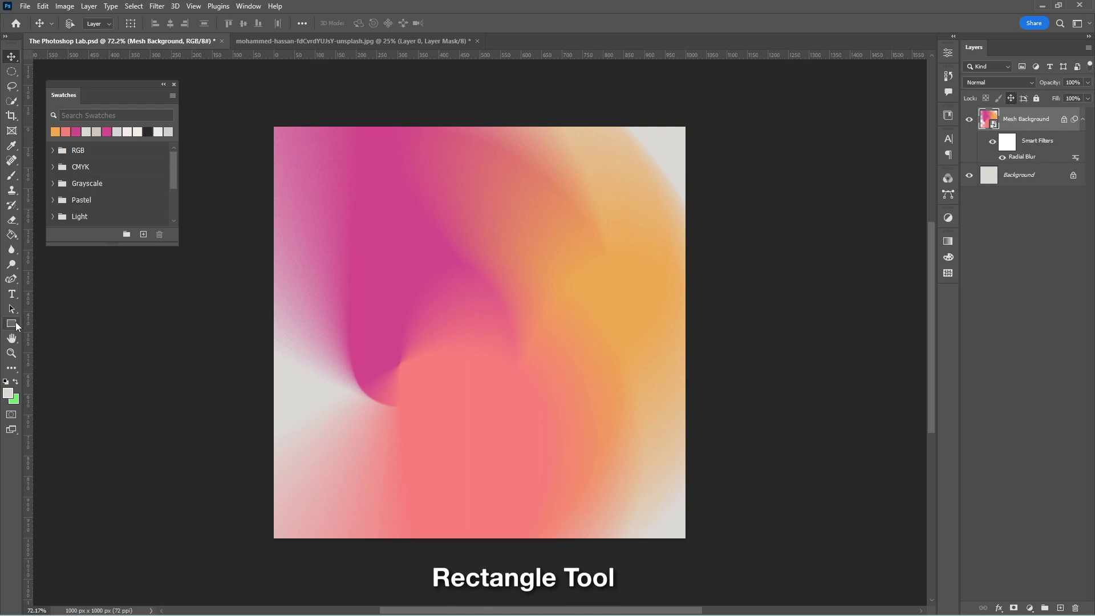
Draw an upright rectangle about 305 by 433 px near the canvas center and fill it with magenta.
{"action": "left_click", "coordinate": [15, 324]}
{"action": "left_click_drag", "start_coordinate": [415, 221], "coordinate": [539, 398]}
{"action": "left_click", "coordinate": [127, 23]}
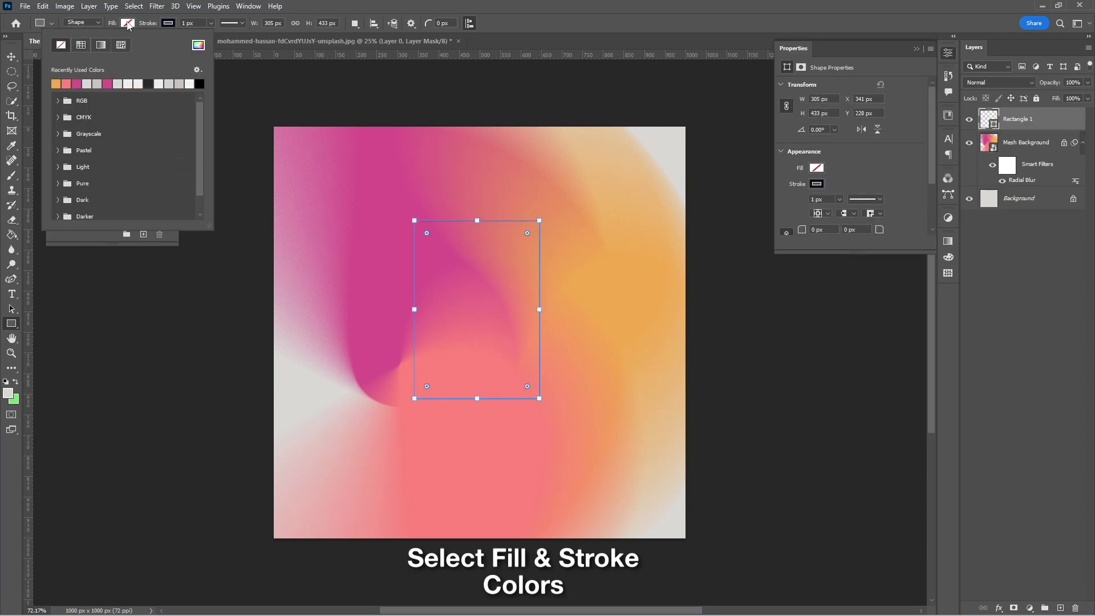
{"action": "left_click", "coordinate": [77, 83]}
Give the rectangle a light grey stroke 3 px wide.
{"action": "left_click", "coordinate": [169, 23]}
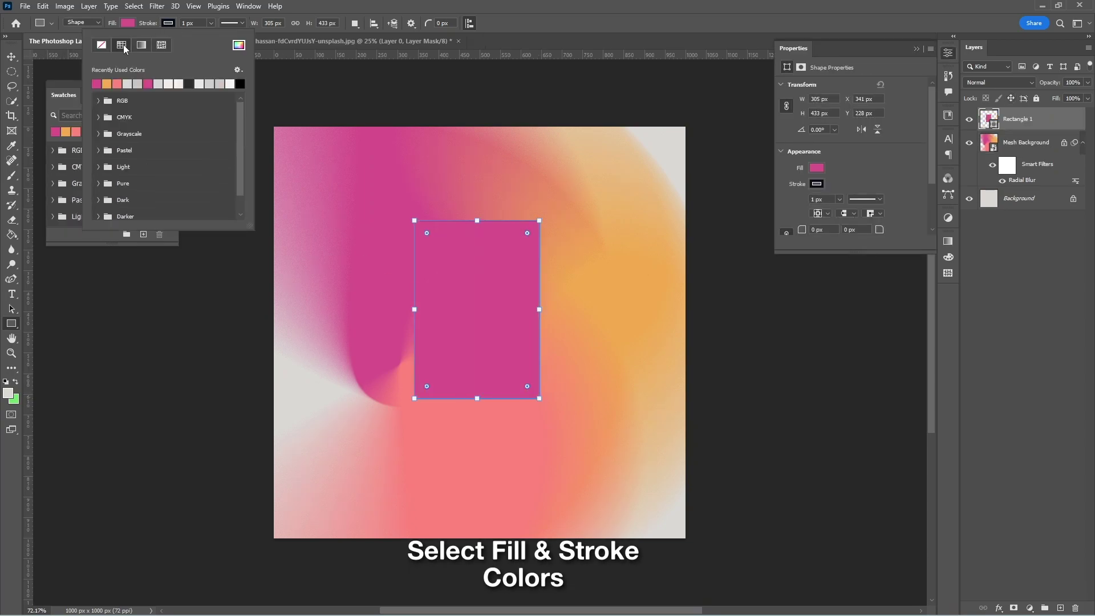
{"action": "left_click", "coordinate": [201, 21]}
{"action": "type", "text": "3"}
{"action": "key", "text": "Return"}
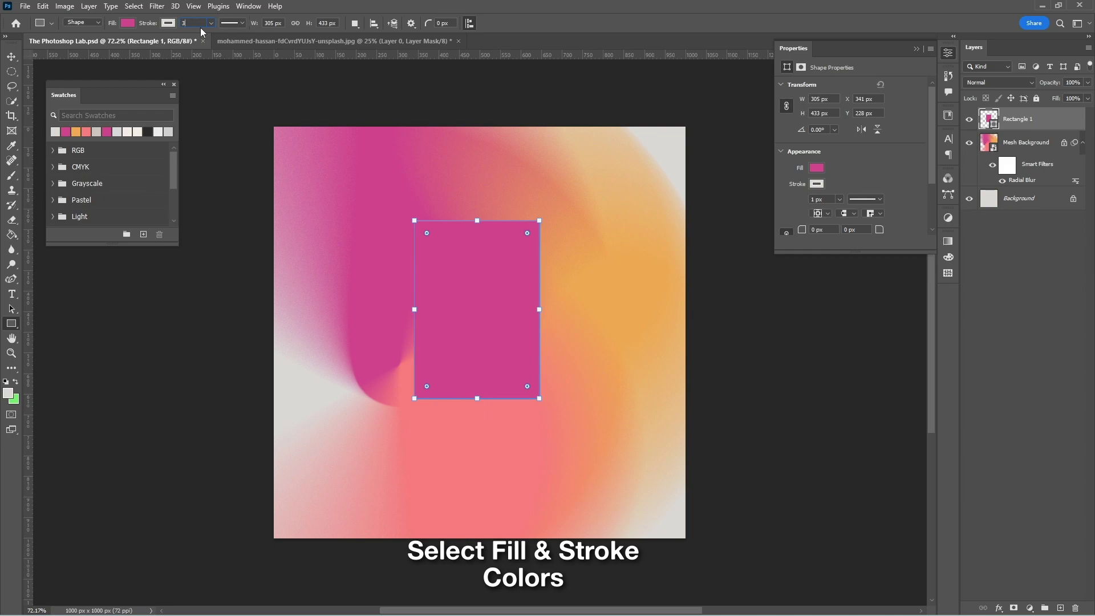
Round the rectangle's corners fully to about 152 px and move the shape to the canvas center.
{"action": "left_click_drag", "start_coordinate": [527, 385], "coordinate": [423, 286]}
{"action": "key", "text": "v"}
{"action": "left_click_drag", "start_coordinate": [489, 308], "coordinate": [491, 321]}
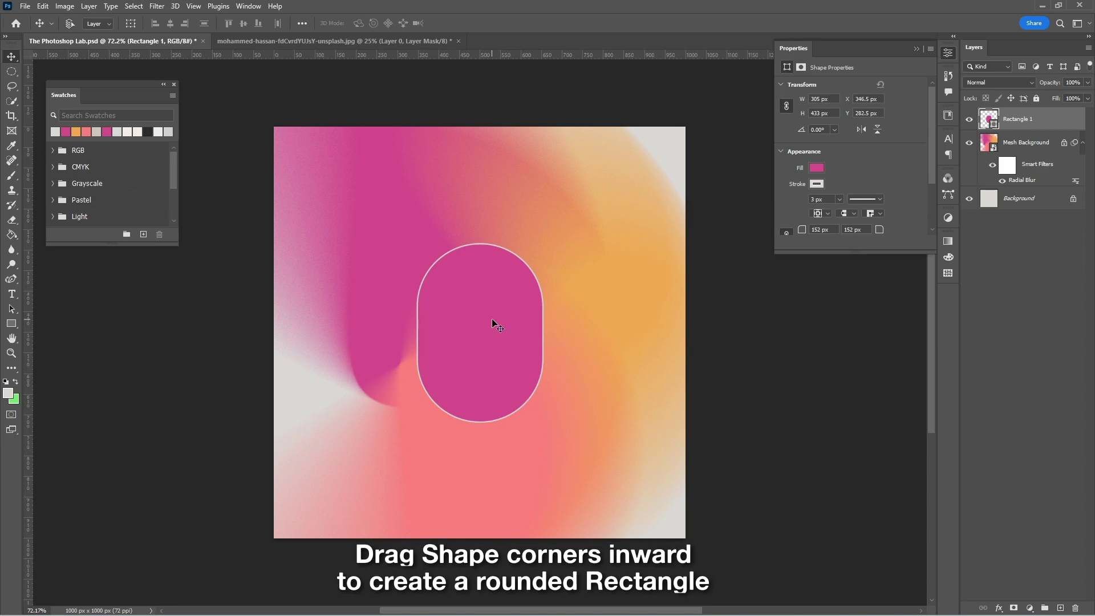
Switch to the portrait photo document and toggle its layer mask off and on to compare the cutout with the original.
{"action": "left_click", "coordinate": [385, 44]}
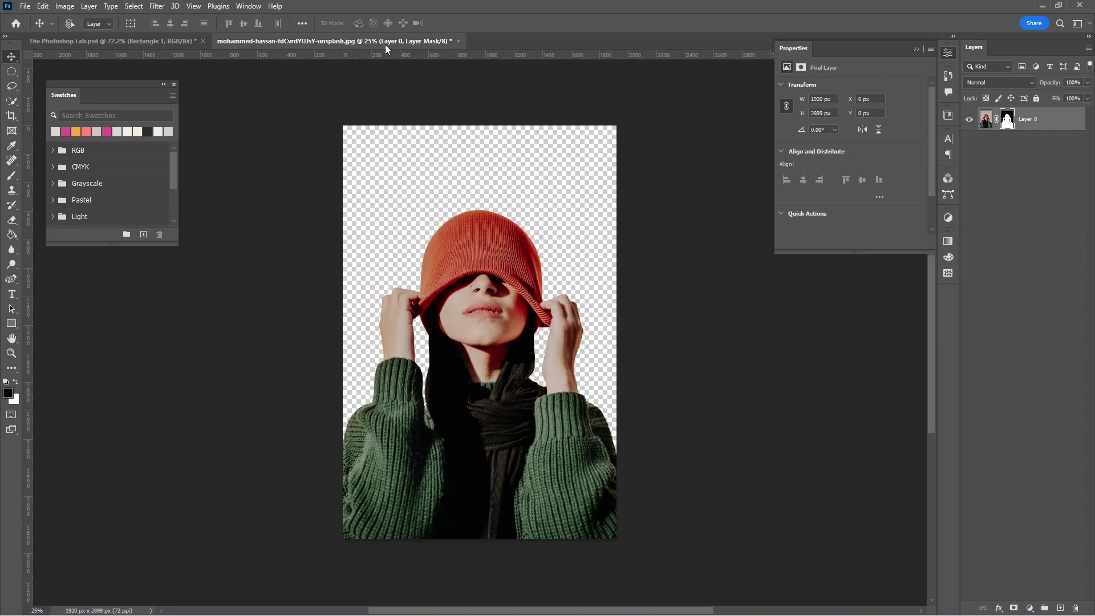
{"action": "left_click", "coordinate": [1007, 119], "text": "shift"}
{"action": "left_click", "coordinate": [1008, 120], "text": "shift"}
{"action": "left_click", "coordinate": [1008, 120], "text": "shift"}
{"action": "left_click", "coordinate": [1007, 120], "text": "shift"}
Convert the masked portrait layer to a Smart Object and bring it into The Photoshop Lab.psd above the rounded rectangle.
{"action": "right_click", "coordinate": [1037, 120]}
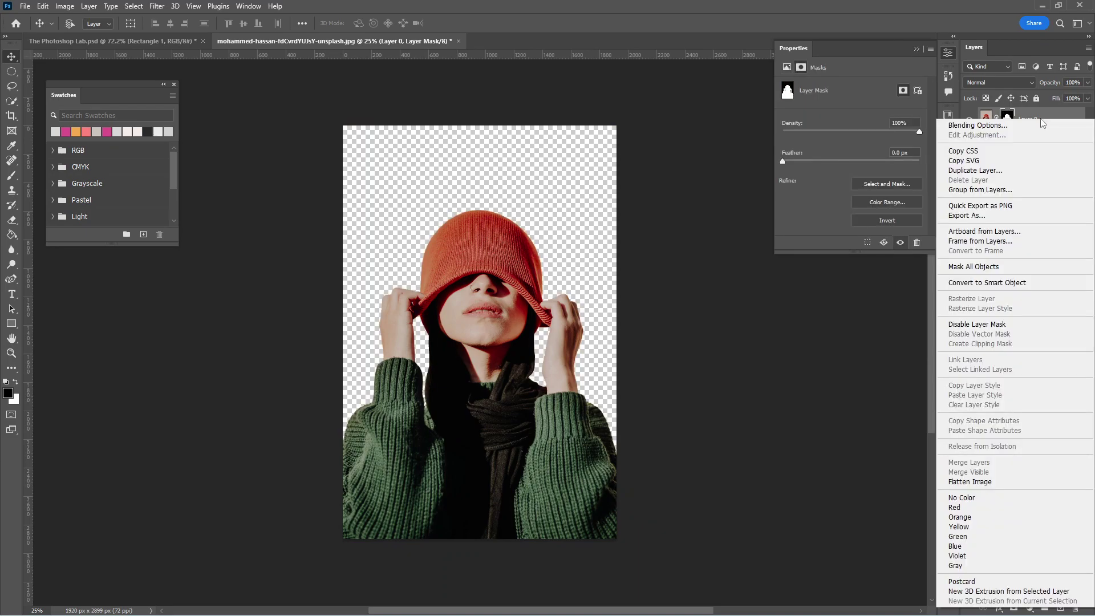
{"action": "left_click", "coordinate": [998, 284]}
{"action": "left_click_drag", "start_coordinate": [499, 313], "coordinate": [514, 295]}
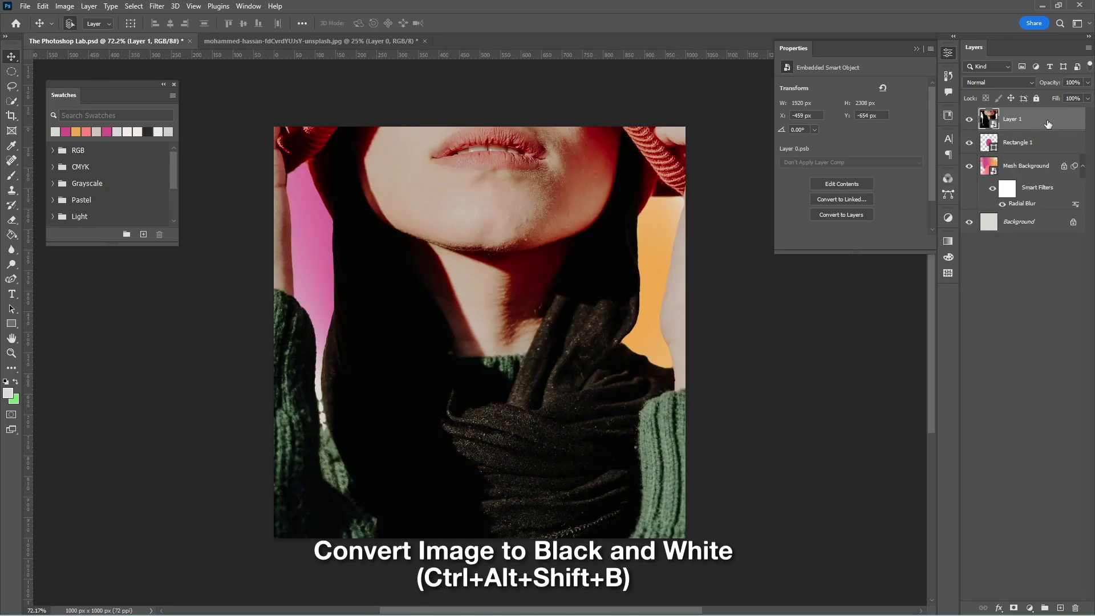
Convert the portrait layer to black and white with the Default preset and clip it to the rounded rectangle.
{"action": "key", "text": "ctrl+alt+shift+b"}
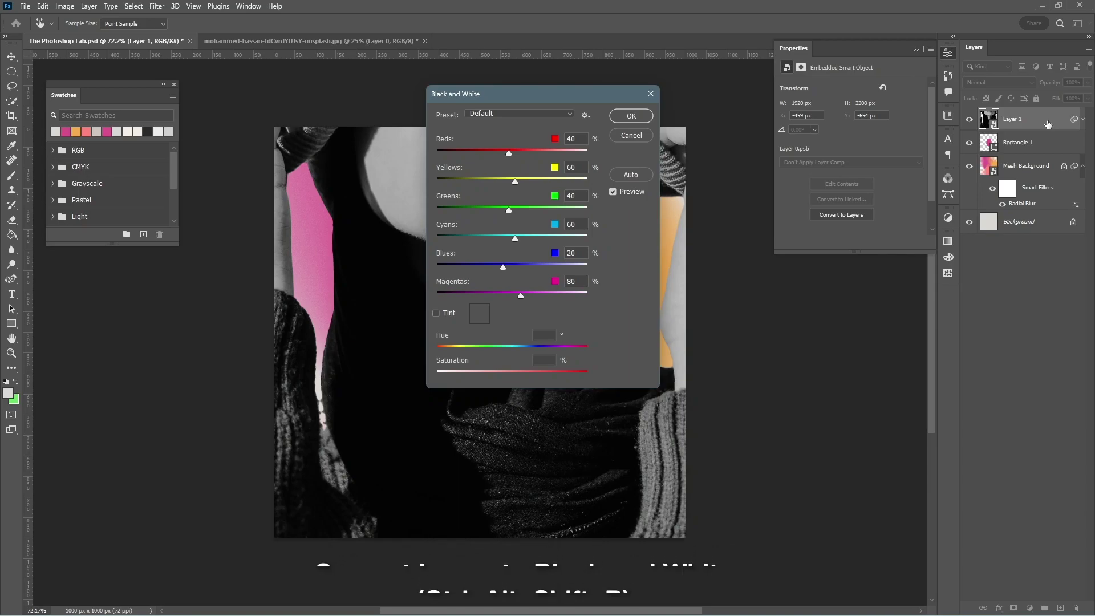
{"action": "key", "text": "Return"}
{"action": "right_click", "coordinate": [1046, 122]}
{"action": "left_click", "coordinate": [998, 384]}
Scale the portrait down to about 344 by 414 px and position it so it fills the bottom of the rounded rectangle.
{"action": "key", "text": "ctrl+t"}
{"action": "key", "text": "Return"}
{"action": "left_click_drag", "start_coordinate": [873, 330], "coordinate": [550, 318]}
{"action": "key", "text": "Return"}
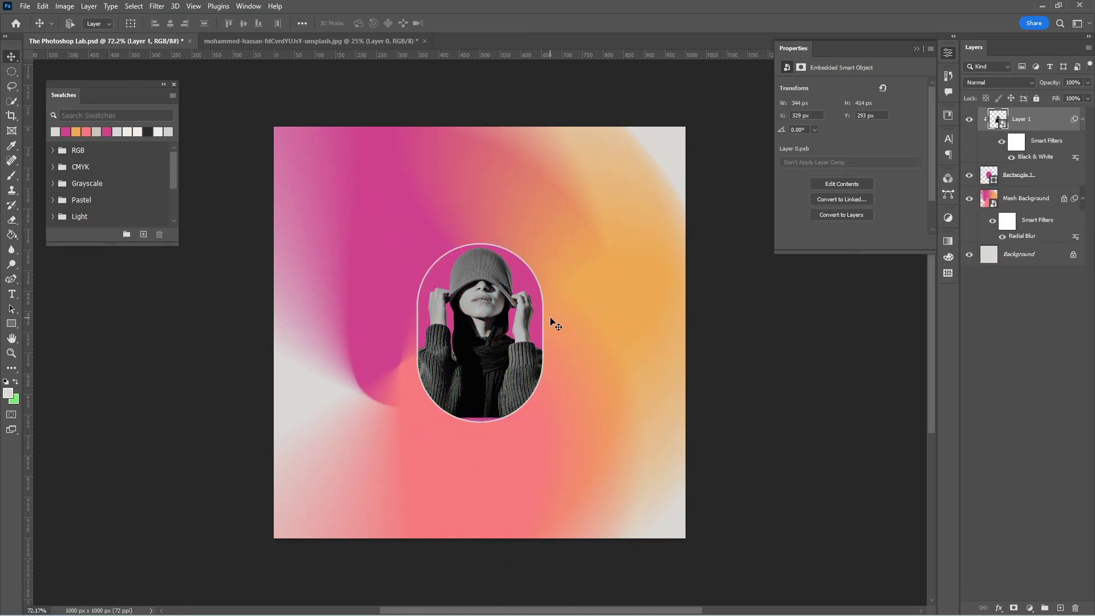
{"action": "key", "text": "shift+Down"}
{"action": "key", "text": "shift+Down"}
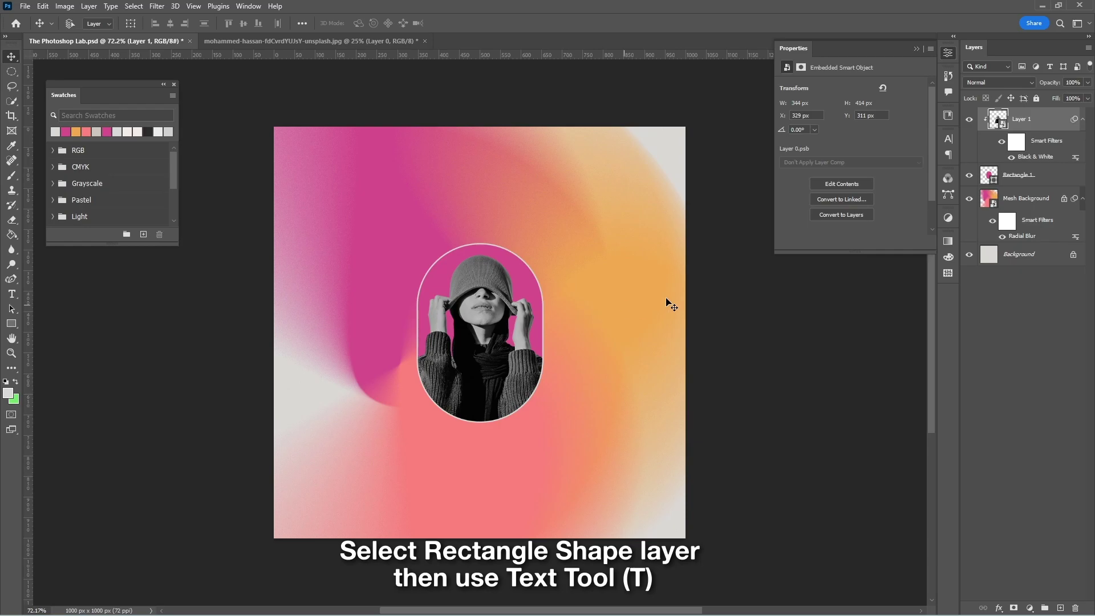
Place the placeholder text "Lorem ipsum dolor sit amet, consectetur adipiscing elit, sed do asdsds" along the rounded rectangle's outline.
{"action": "left_click", "coordinate": [1026, 175]}
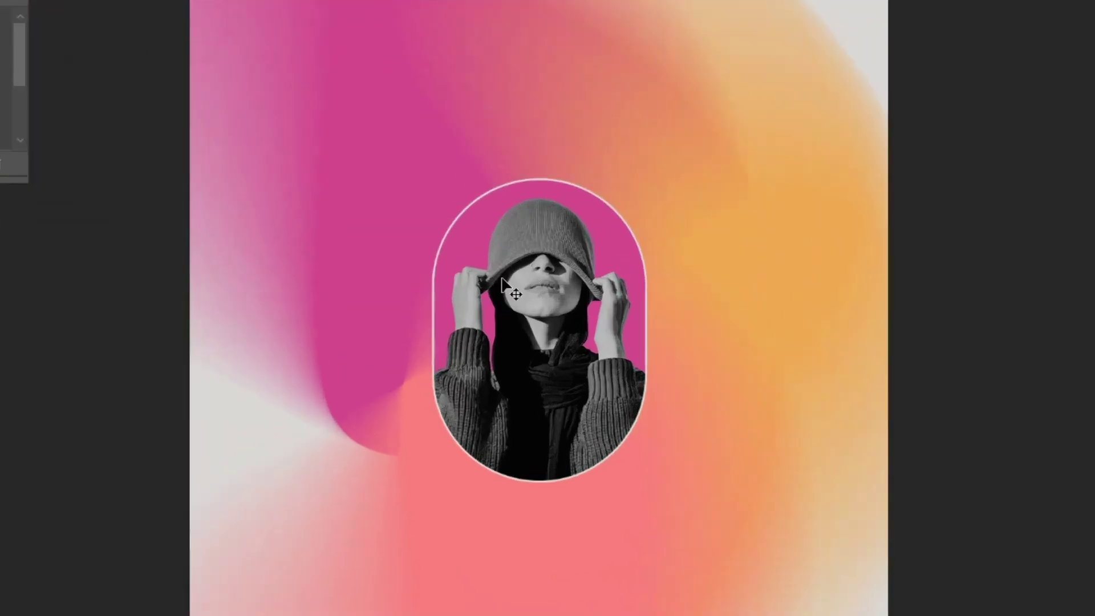
{"action": "key", "text": "t"}
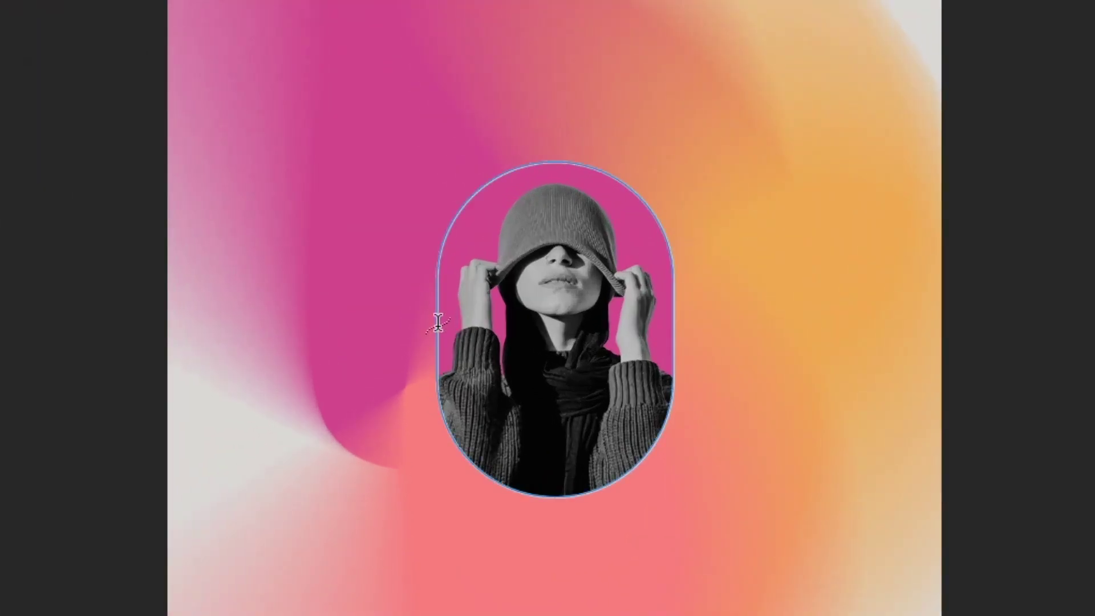
{"action": "left_click", "coordinate": [437, 322]}
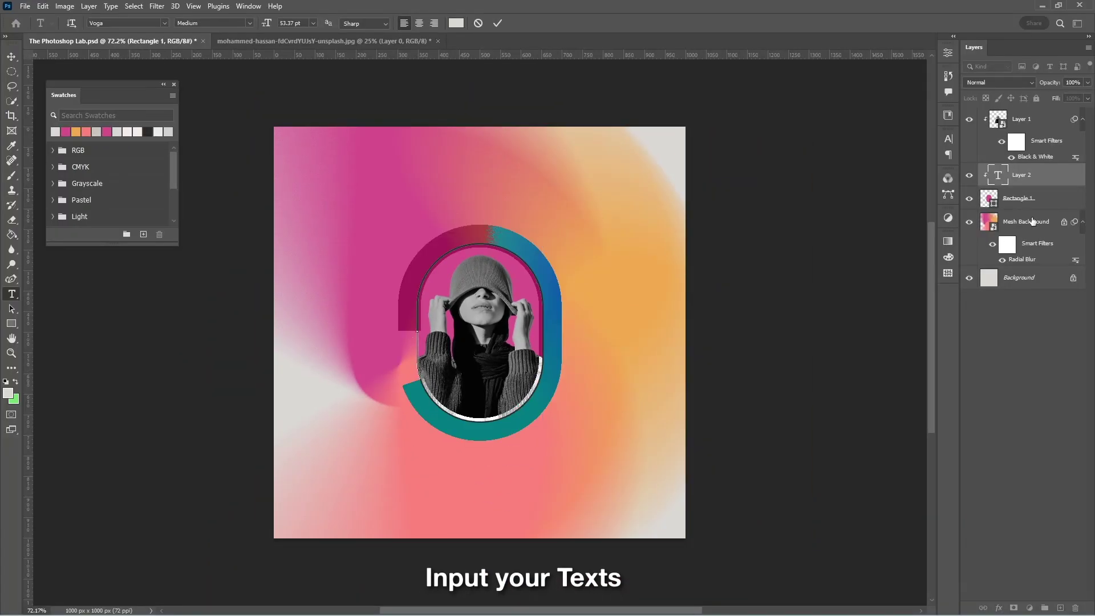
{"action": "left_click", "coordinate": [417, 331]}
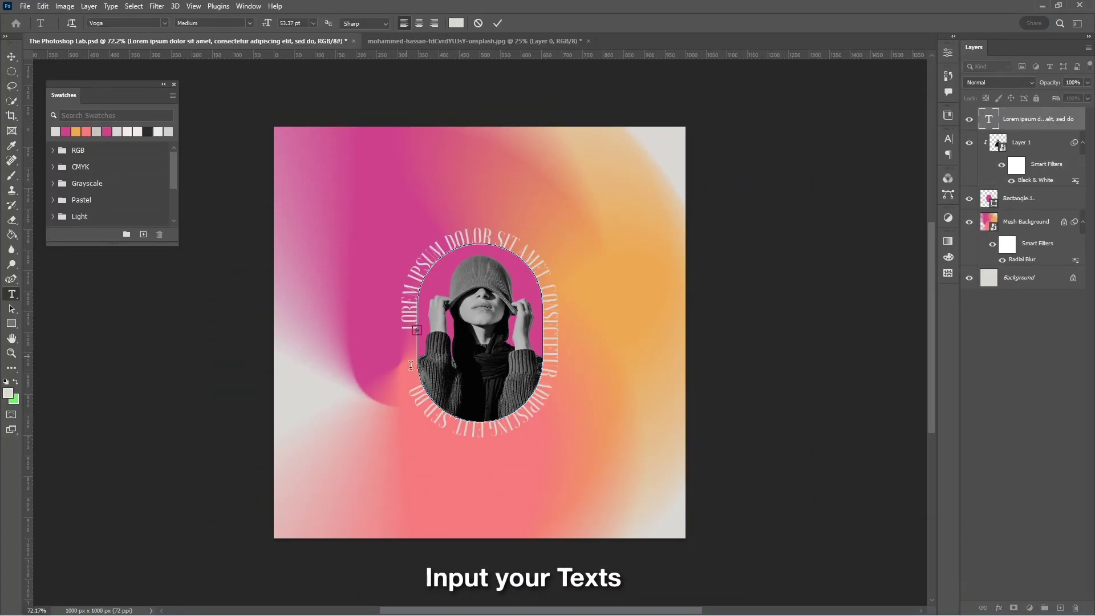
{"action": "type", "text": "asdsds"}
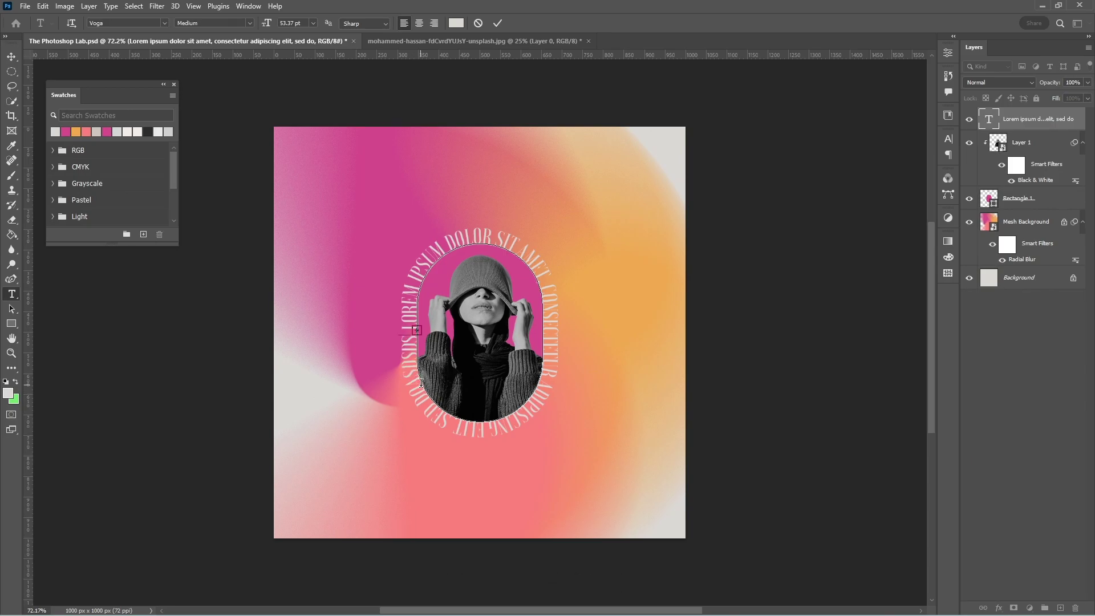
{"action": "left_click", "coordinate": [498, 23]}
{"action": "key", "text": "v"}
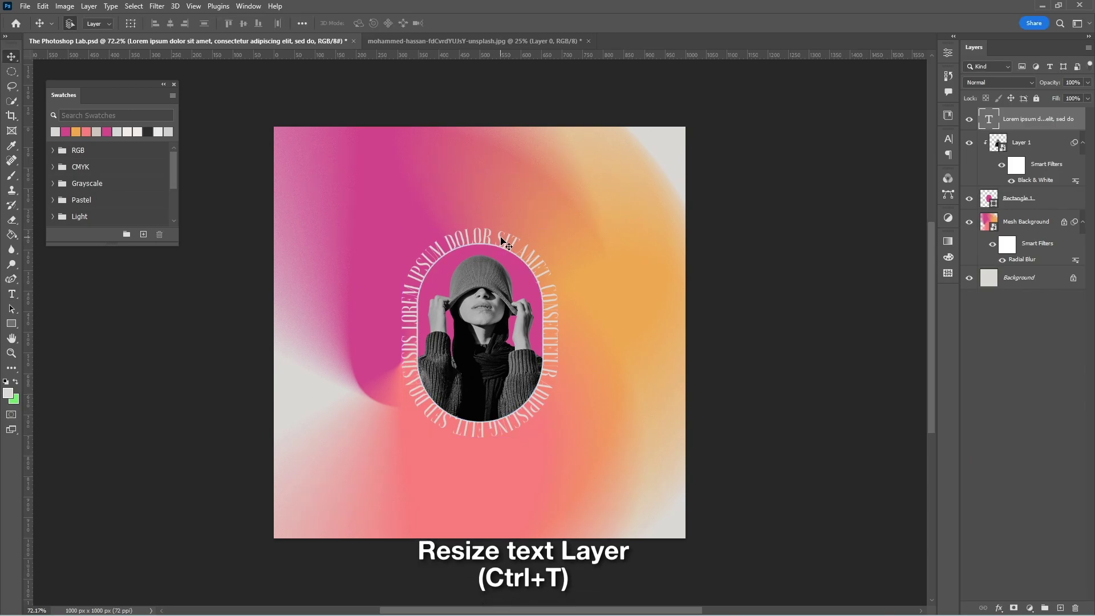
Scale the text running around the portrait up to about 105.9% from its centre.
{"action": "key", "text": "ctrl+t"}
{"action": "left_click_drag", "start_coordinate": [561, 225], "coordinate": [562, 219]}
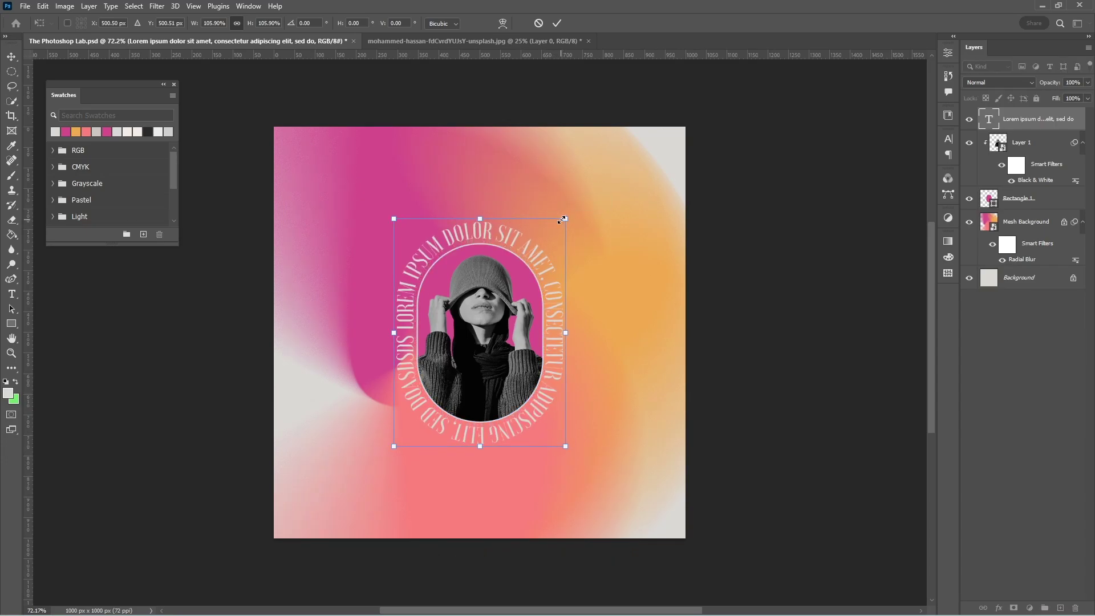
{"action": "key", "text": "Return"}
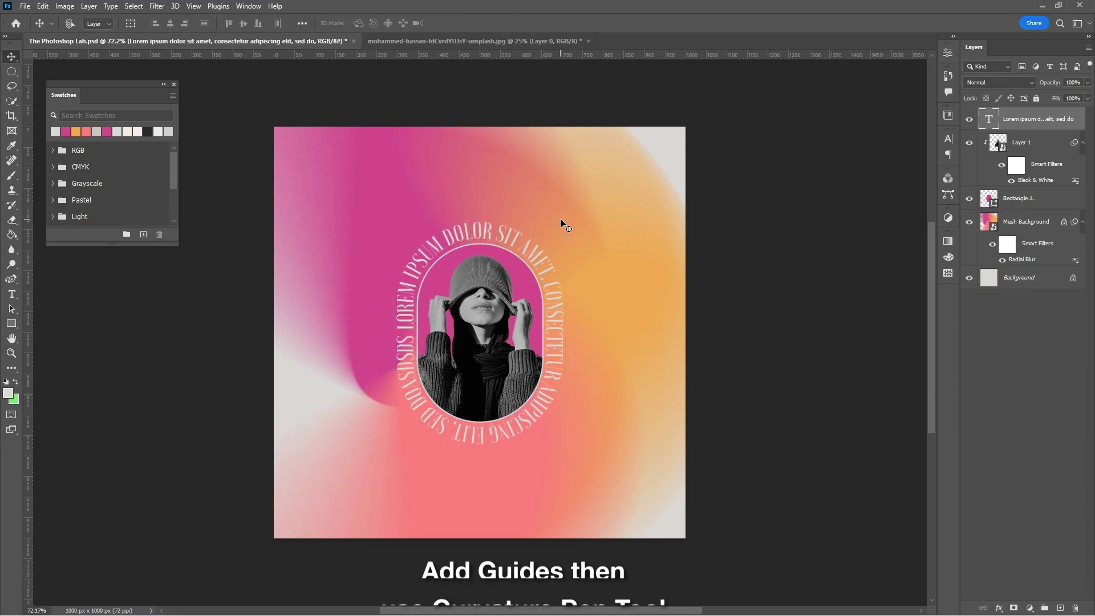
Add a vertical guide at 50% and two more along the rounded rectangle's left and right edges.
{"action": "left_click", "coordinate": [193, 5]}
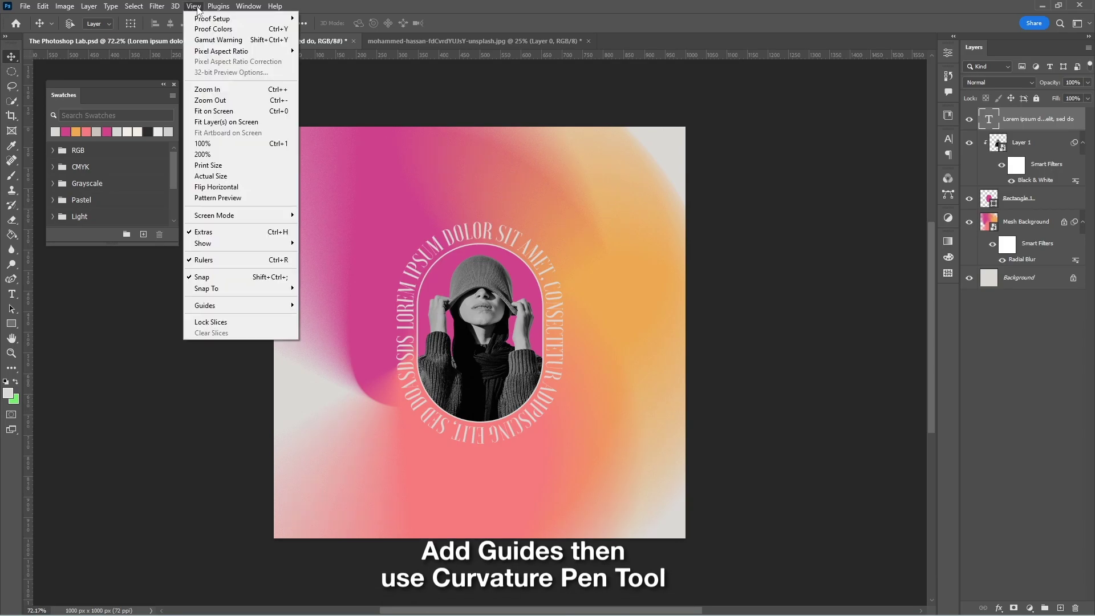
{"action": "mouse_move", "coordinate": [258, 306]}
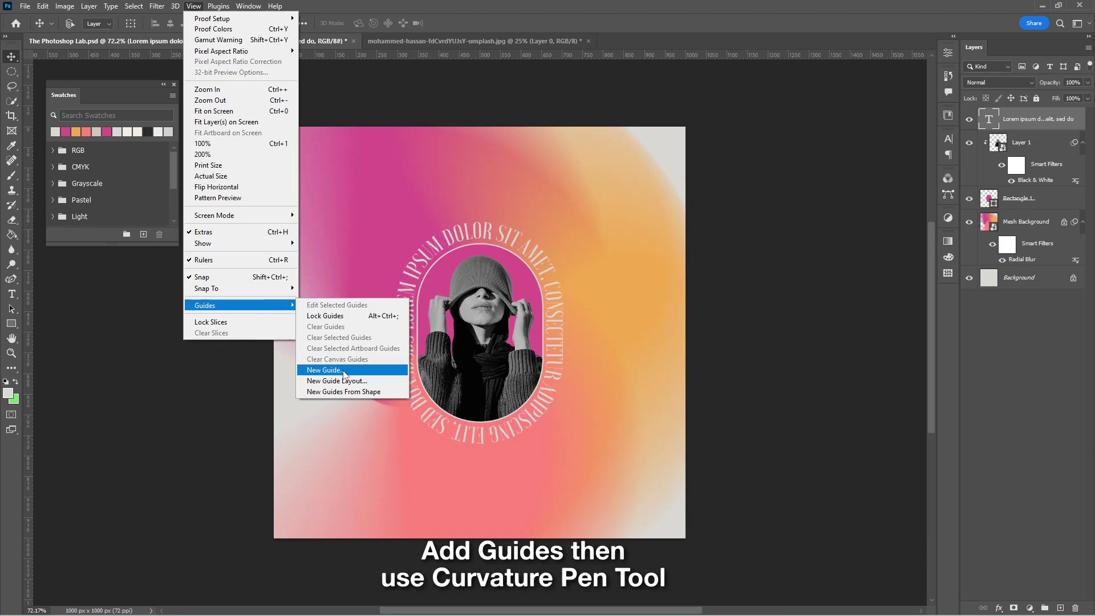
{"action": "left_click", "coordinate": [326, 370]}
{"action": "type", "text": "50%"}
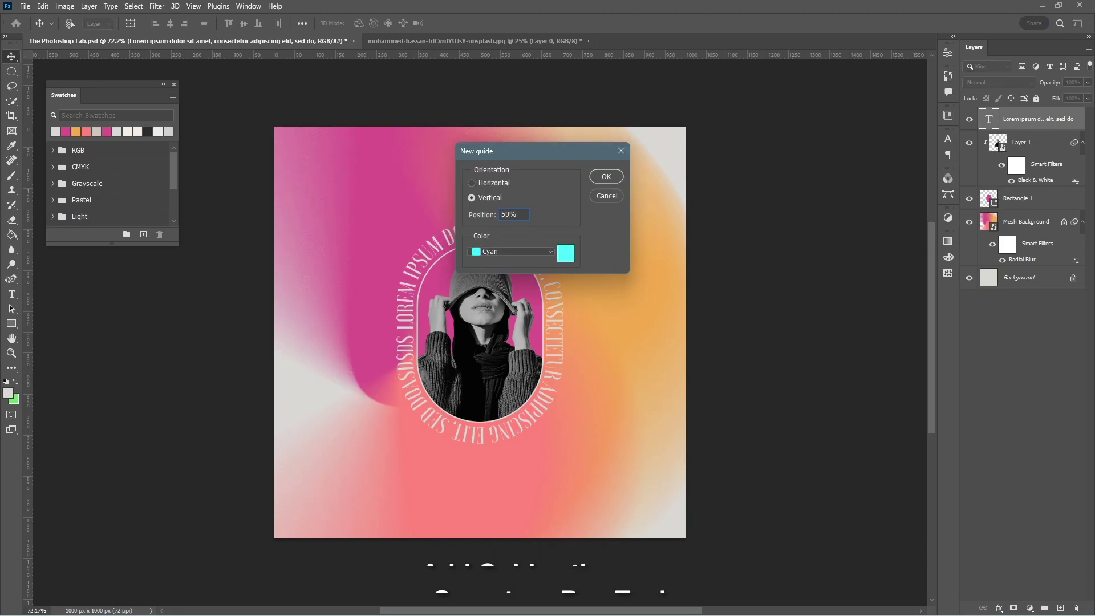
{"action": "key", "text": "Return"}
{"action": "left_click_drag", "start_coordinate": [35, 279], "coordinate": [420, 309]}
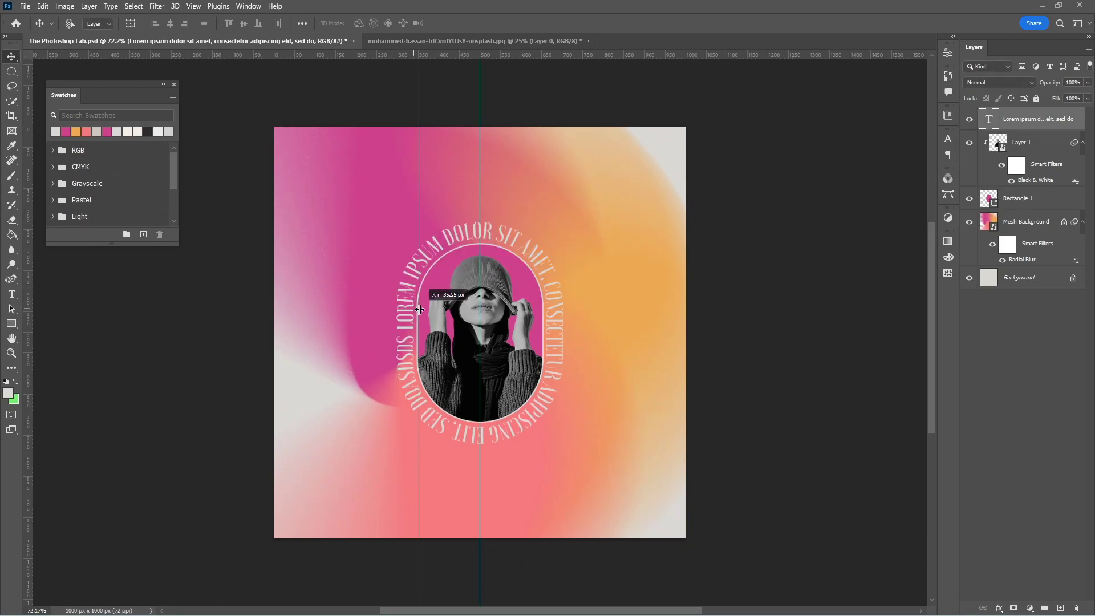
{"action": "left_click_drag", "start_coordinate": [50, 298], "coordinate": [543, 309]}
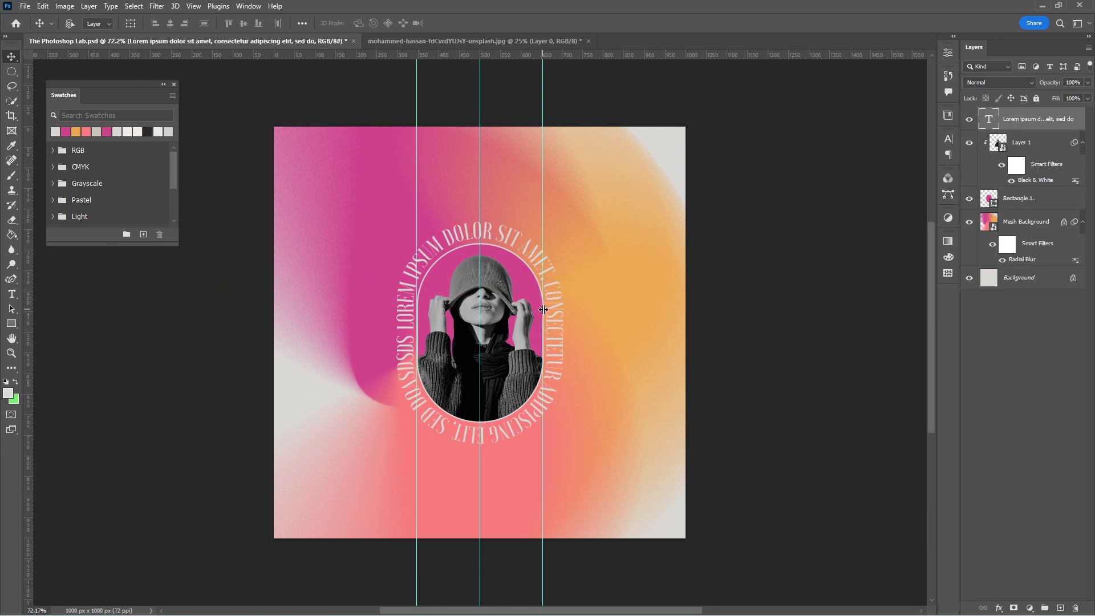
Add a horizontal guide just above the ring text and draw an arch with the Curvature Pen between the outer vertical guides, peaking at the centre guide.
{"action": "left_click", "coordinate": [13, 280]}
{"action": "left_click", "coordinate": [67, 301]}
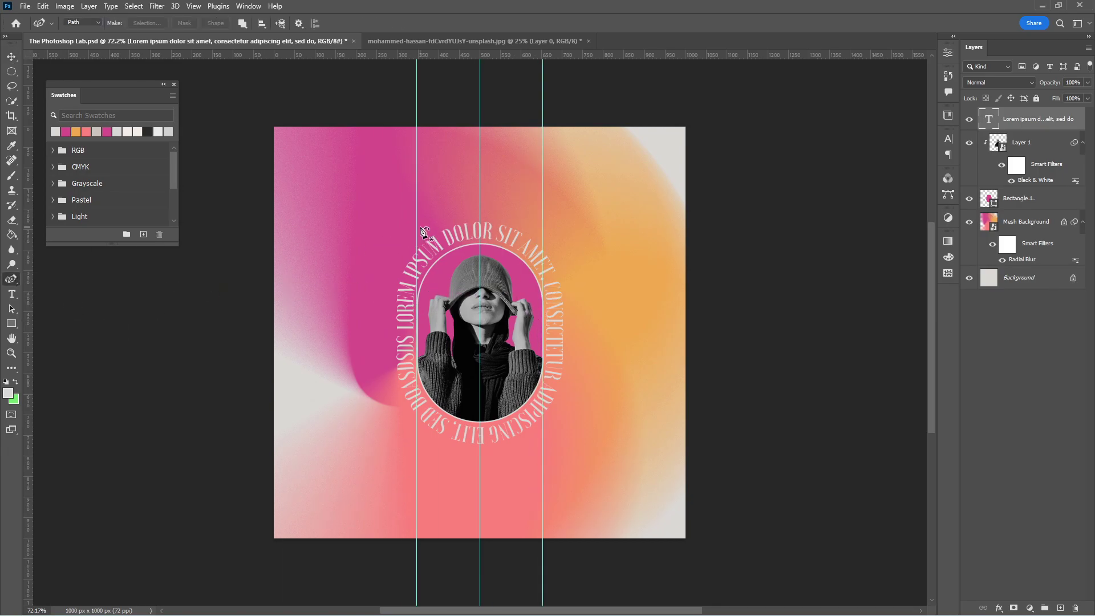
{"action": "left_click_drag", "start_coordinate": [438, 54], "coordinate": [478, 214]}
{"action": "key", "text": "Escape"}
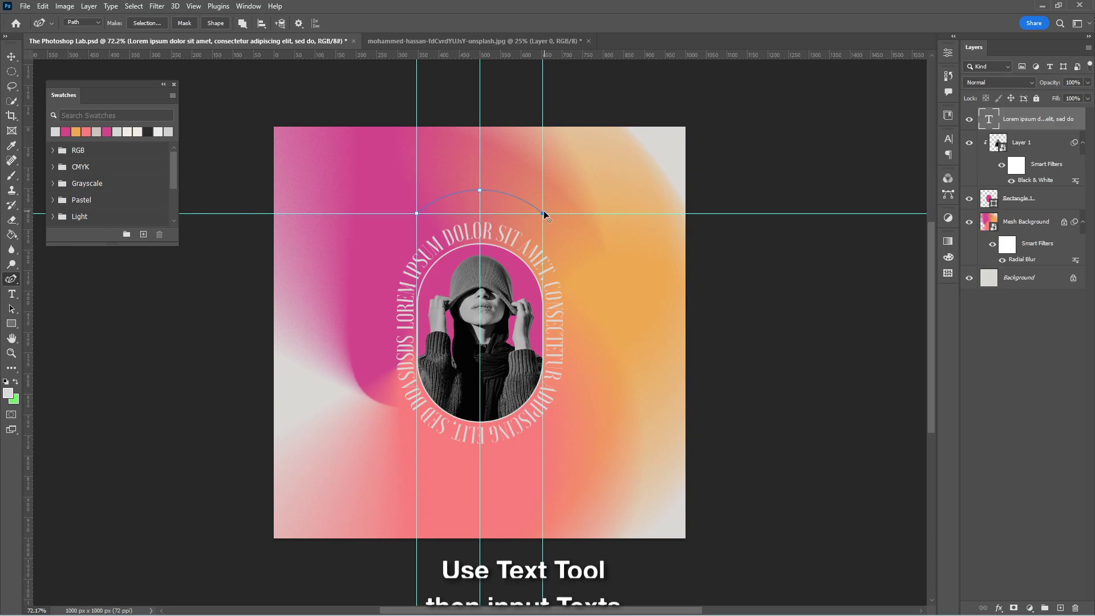
Enter the title "The Photoshop Lab" as text following the arched path.
{"action": "key", "text": "t"}
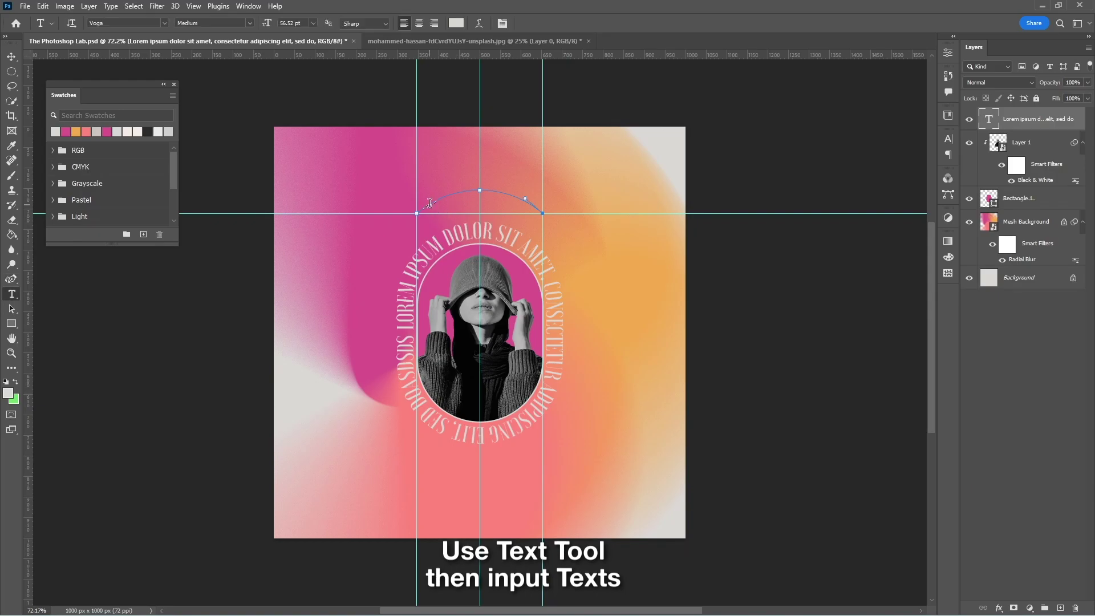
{"action": "left_click", "coordinate": [432, 202]}
{"action": "type", "text": "THE PHOTOSHOP"}
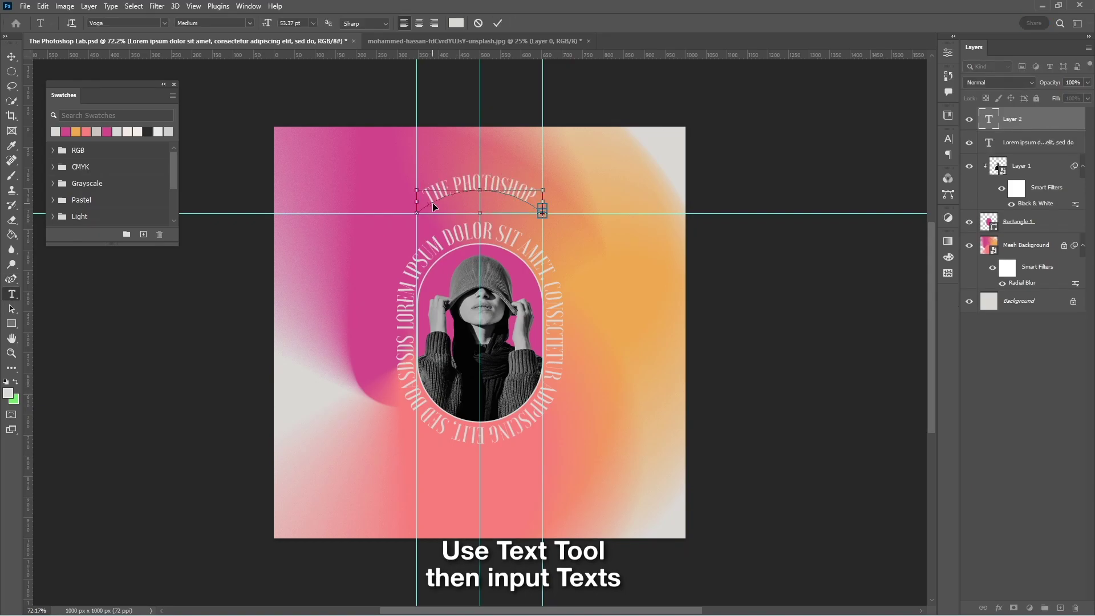
Set the arched title's font size to 43 pt and move it slightly down toward the ring text.
{"action": "left_click", "coordinate": [948, 138]}
{"action": "left_click", "coordinate": [844, 169]}
{"action": "type", "text": "50"}
{"action": "key", "text": "Return"}
{"action": "key", "text": "Up"}
{"action": "key", "text": "Up"}
{"action": "key", "text": "Up"}
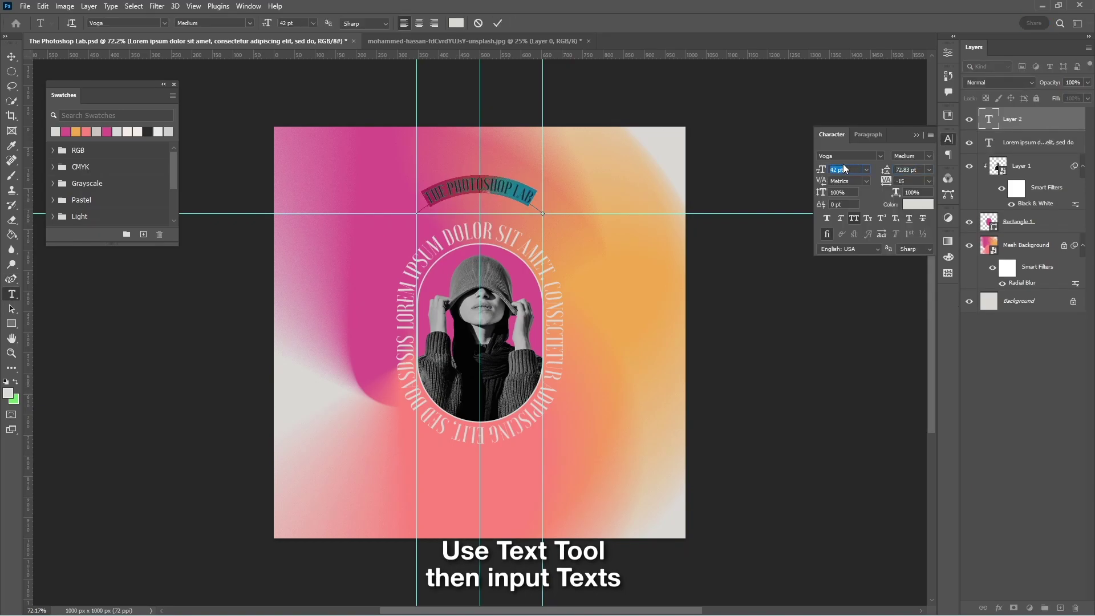
{"action": "left_click", "coordinate": [498, 23]}
{"action": "key", "text": "v"}
{"action": "left_click_drag", "start_coordinate": [493, 188], "coordinate": [493, 198]}
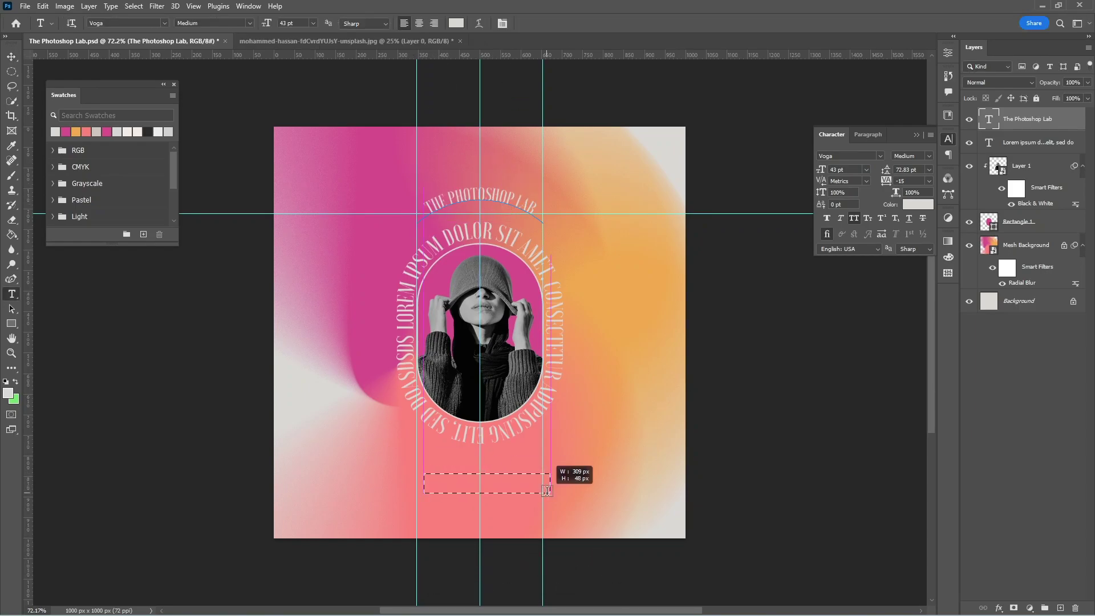
Add "2018" as centred 20 pt text beneath the arched title and adjust the title's vertical position above it.
{"action": "left_click", "coordinate": [859, 171]}
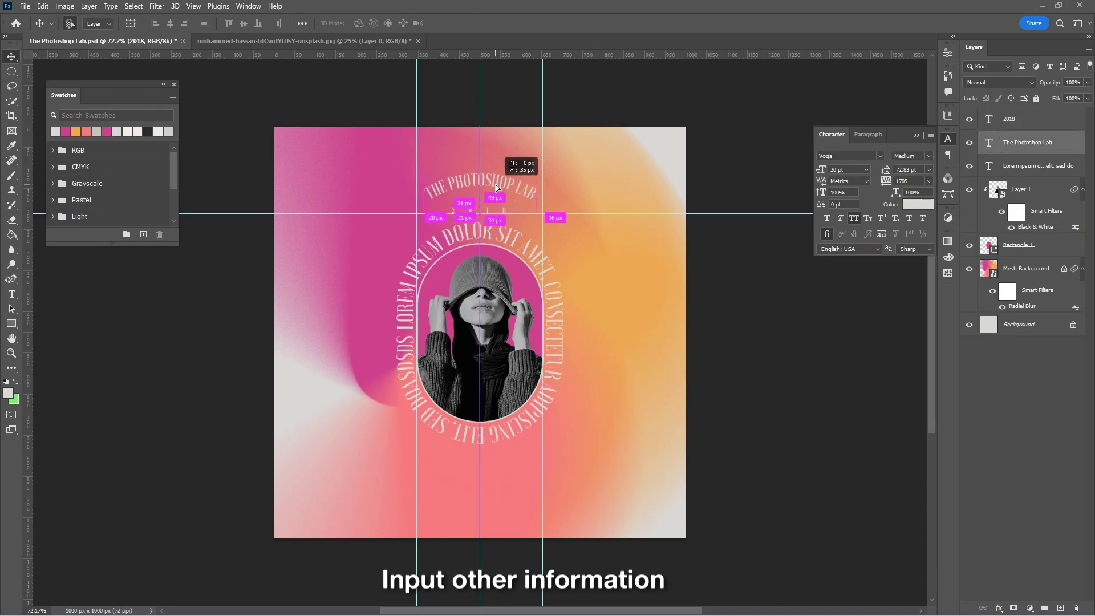
{"action": "left_click_drag", "start_coordinate": [504, 203], "coordinate": [504, 193]}
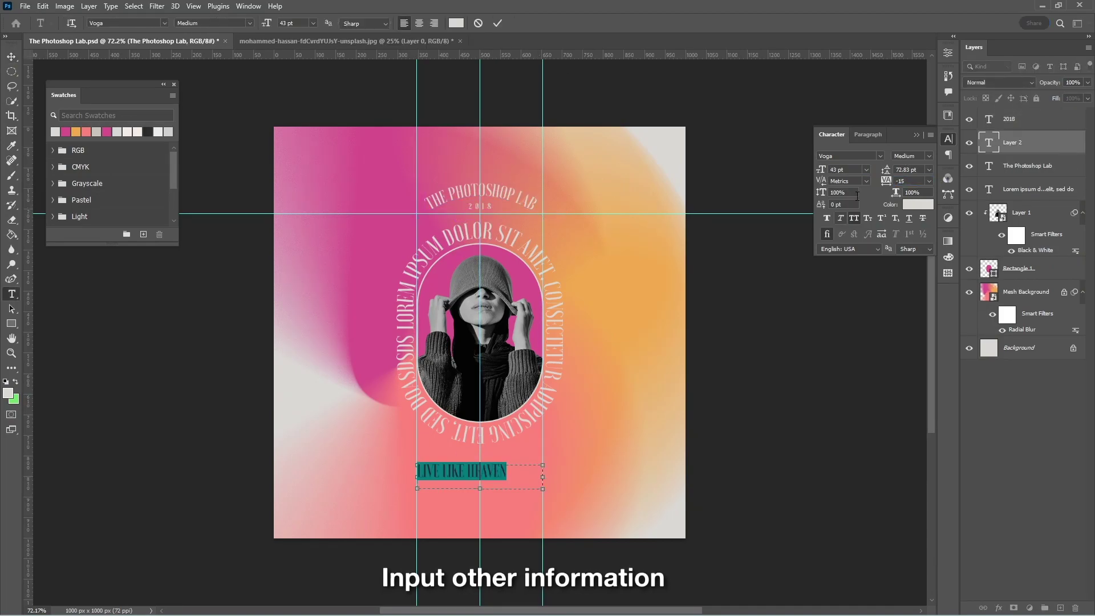
Style the "Live like heaven" line below the portrait at 26 pt with 445 tracking, and make the poster's text white.
{"action": "left_click", "coordinate": [853, 217]}
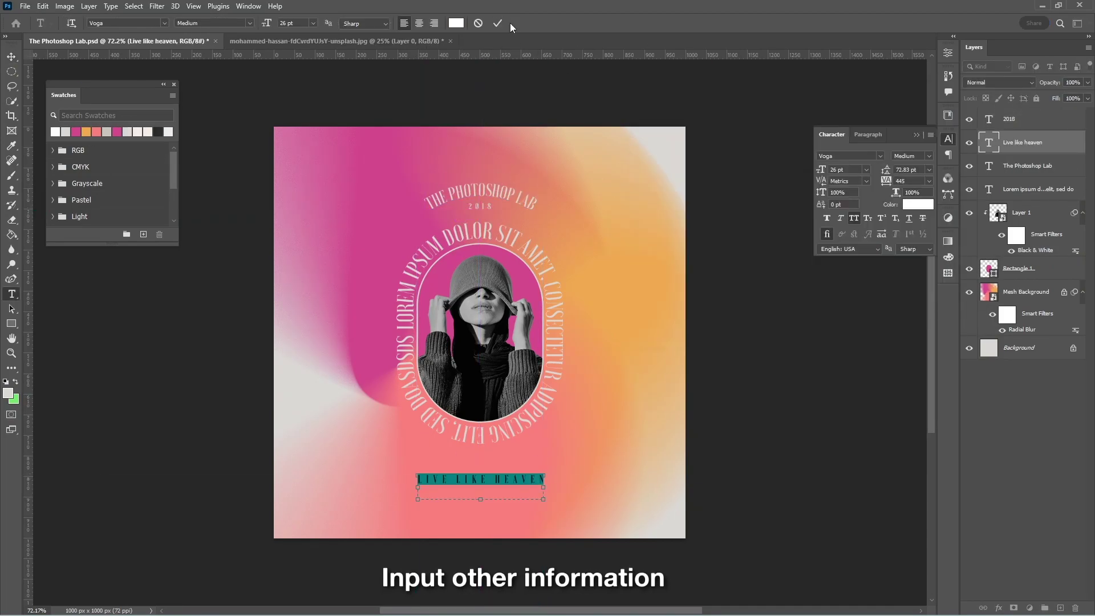
{"action": "left_click", "coordinate": [478, 193]}
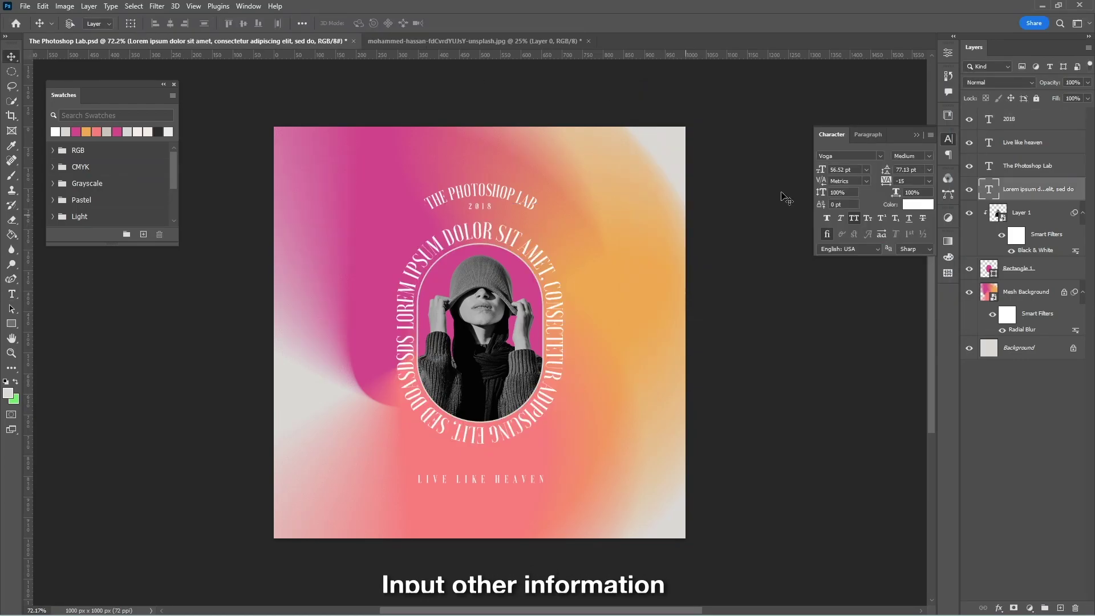
{"action": "key", "text": "v"}
Stamp all visible layers into a new top layer, convert it to a Smart Object and name it Final.
{"action": "left_click", "coordinate": [1027, 119]}
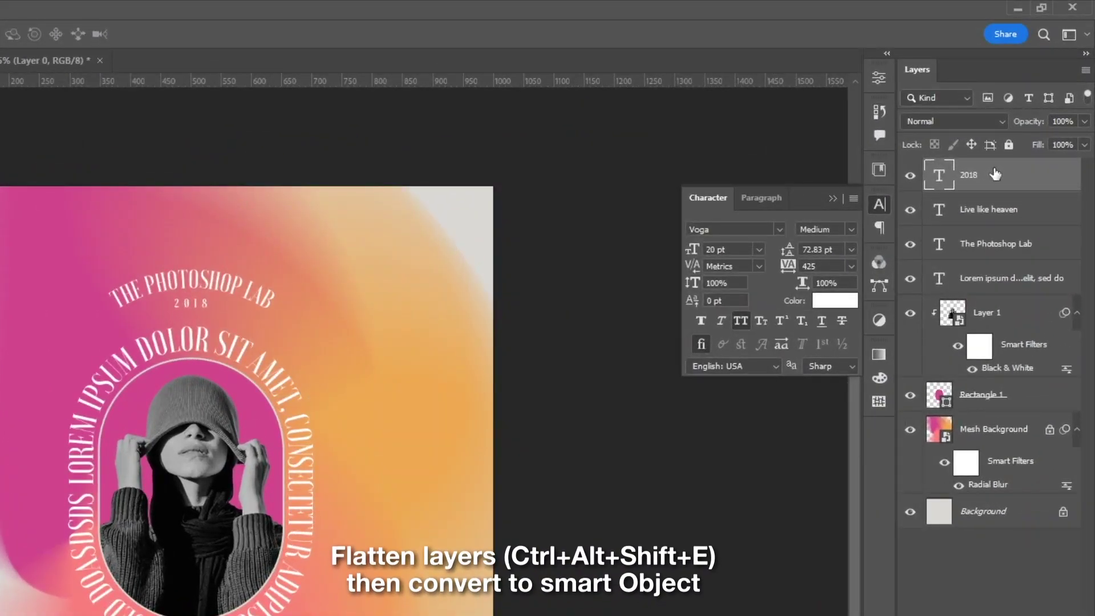
{"action": "key", "text": "ctrl+alt+shift+e"}
{"action": "right_click", "coordinate": [1008, 181]}
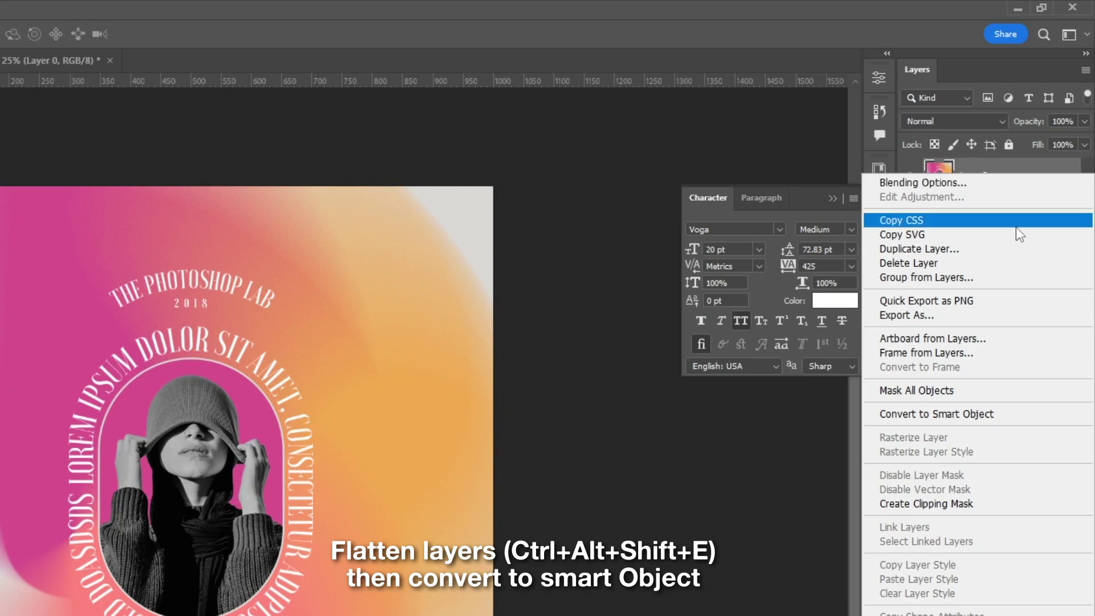
{"action": "left_click", "coordinate": [975, 414]}
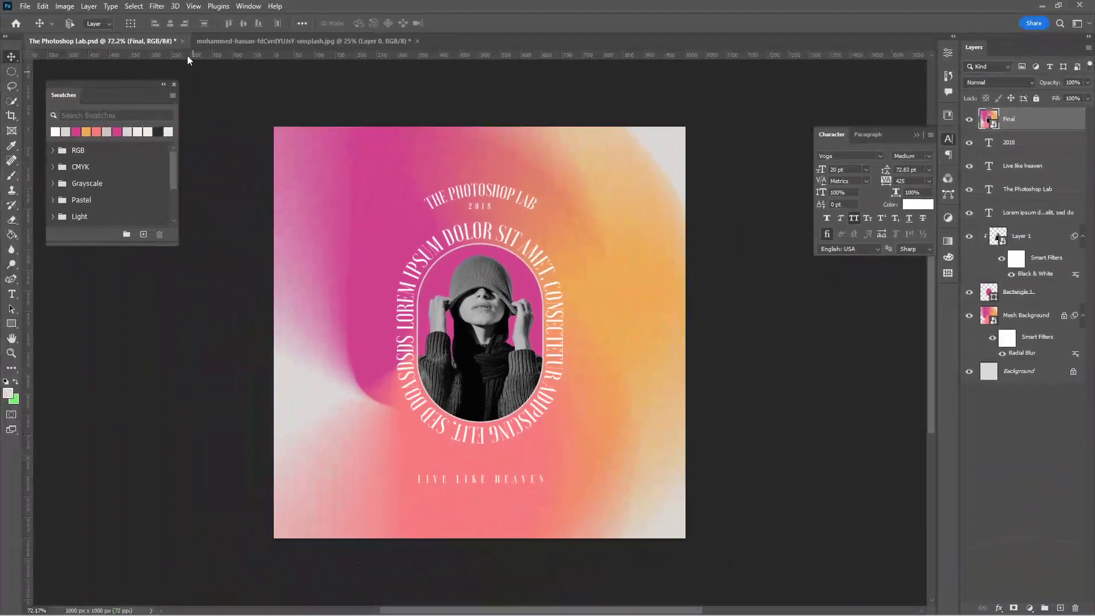
Apply an Add Noise filter of 5% with Uniform distribution to the Final layer.
{"action": "left_click", "coordinate": [157, 6]}
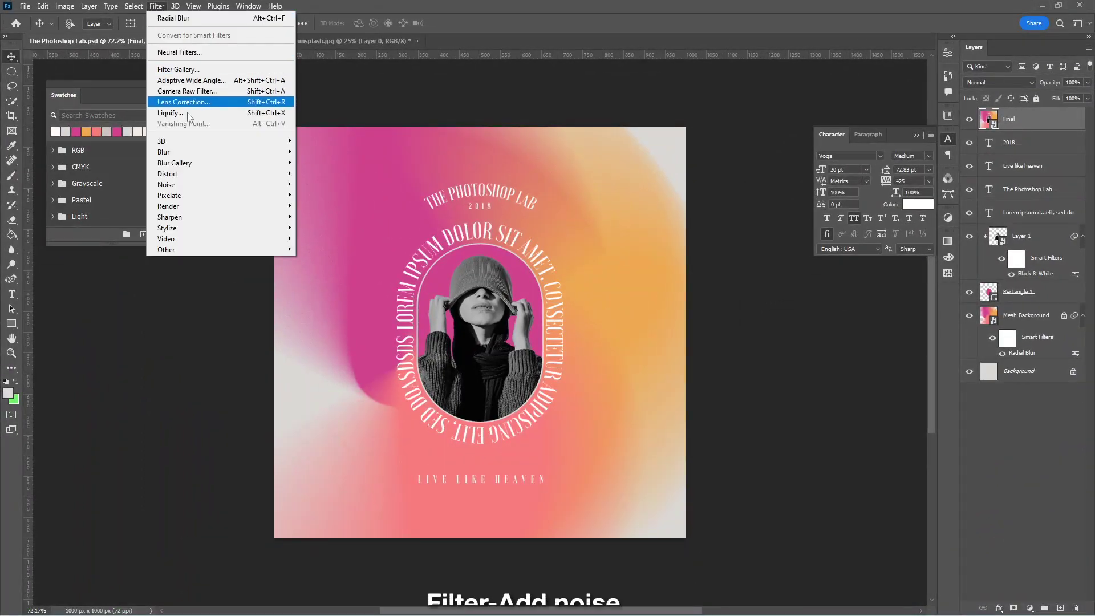
{"action": "mouse_move", "coordinate": [259, 188]}
{"action": "left_click", "coordinate": [312, 183]}
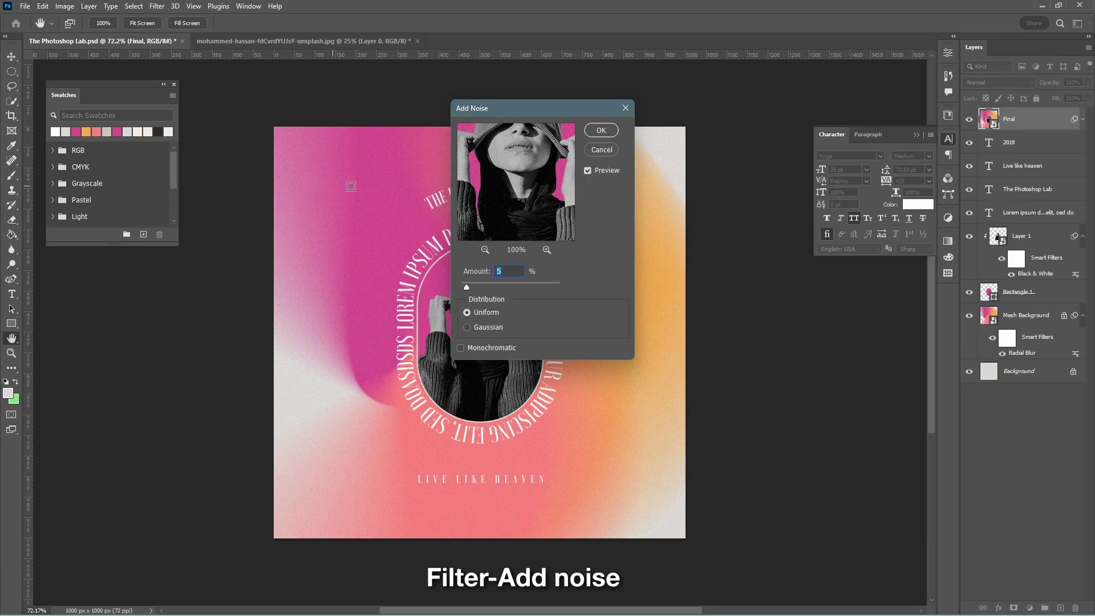
{"action": "left_click", "coordinate": [600, 132]}
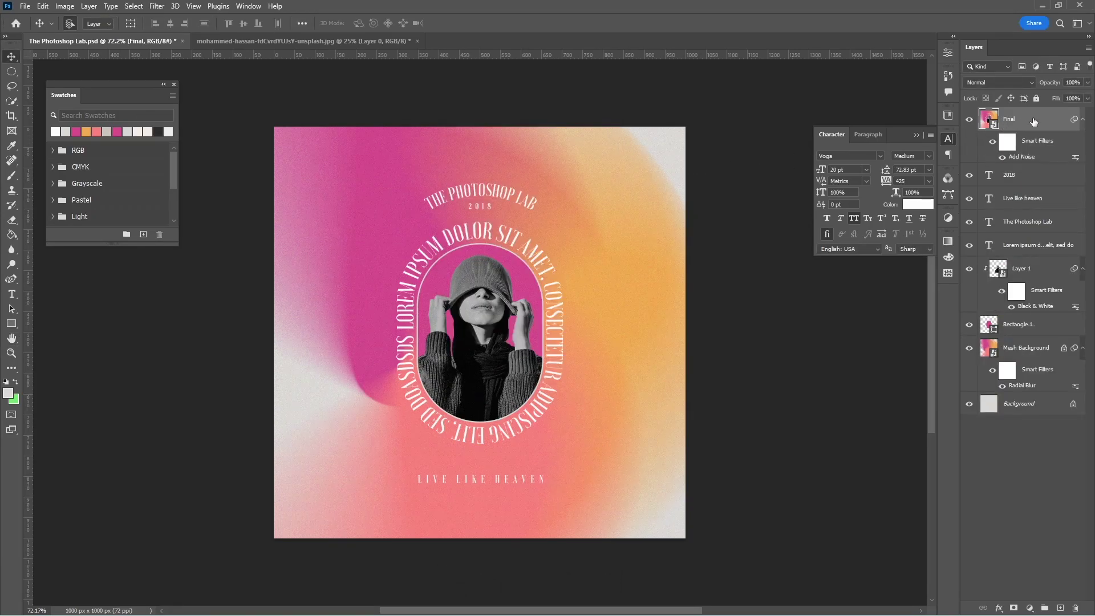
Try a Hue/Saturation hue shift of -90 on the Final layer and discard the adjustment.
{"action": "key", "text": "ctrl+u"}
{"action": "left_click_drag", "start_coordinate": [536, 130], "coordinate": [841, 267]}
{"action": "left_click_drag", "start_coordinate": [809, 340], "coordinate": [779, 332]}
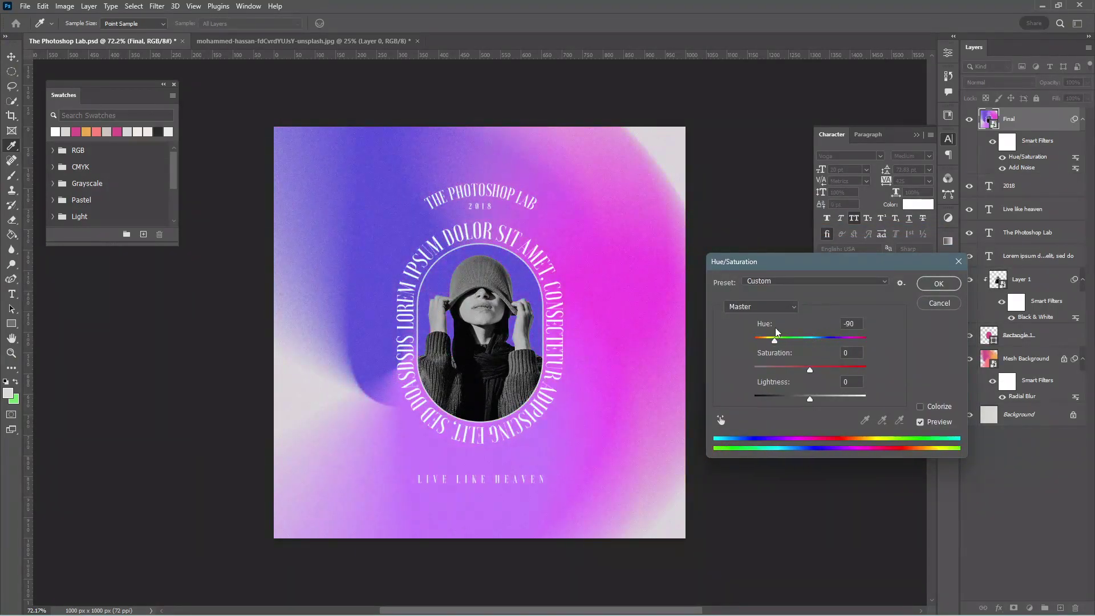
{"action": "left_click", "coordinate": [939, 306]}
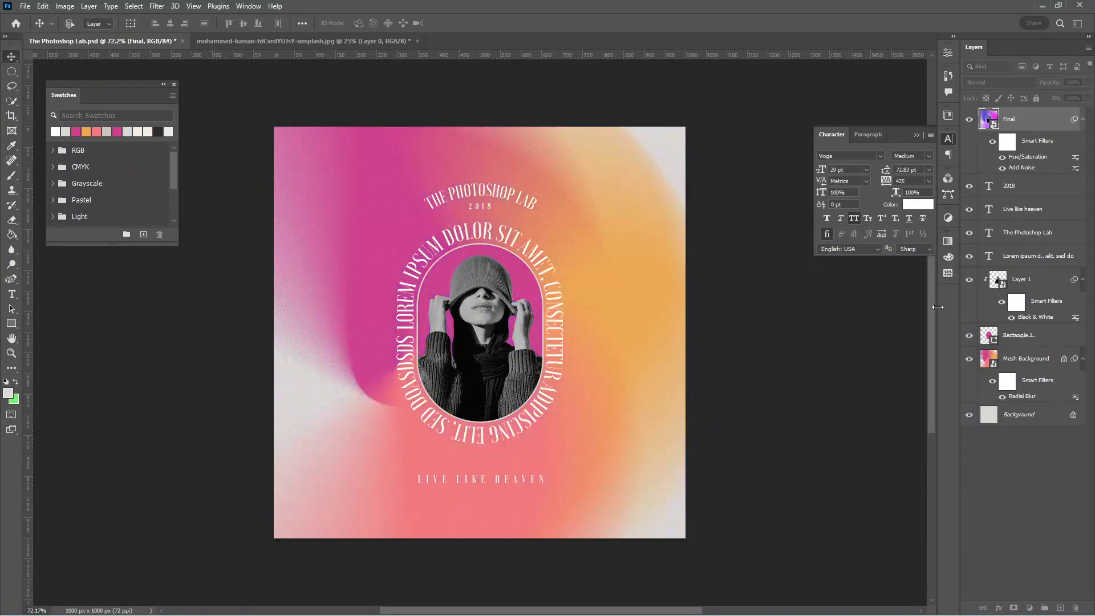